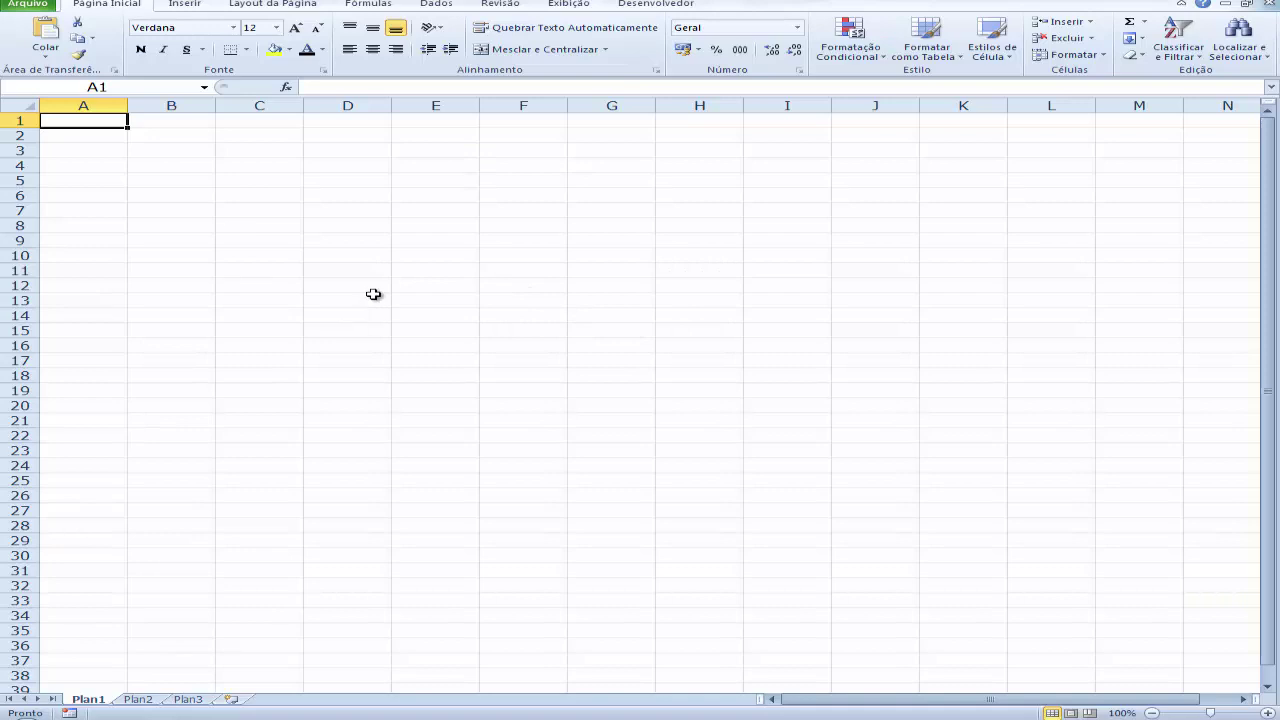
# - Open the workbook Exemplo 12.xlsx from the Curso de Excel 2010 Avançado folder on the desktop
pyautogui.click(28, 5)
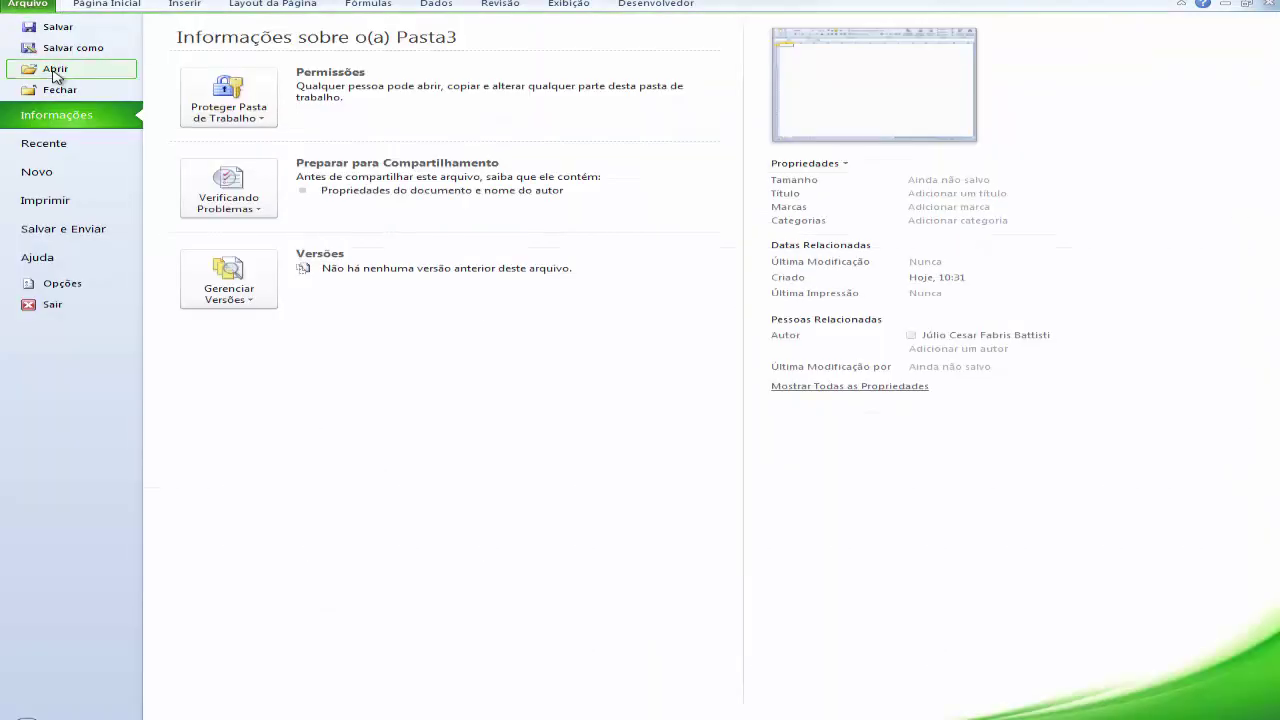
pyautogui.press('Escape')
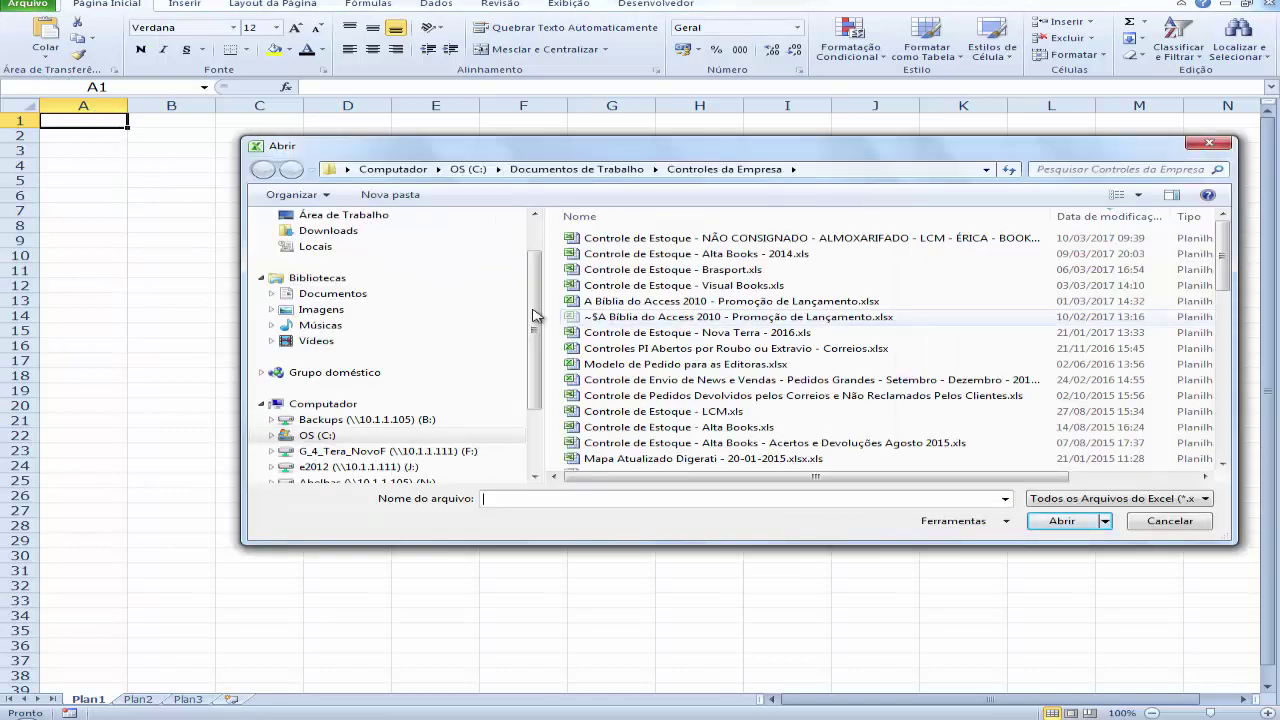
pyautogui.click(345, 215)
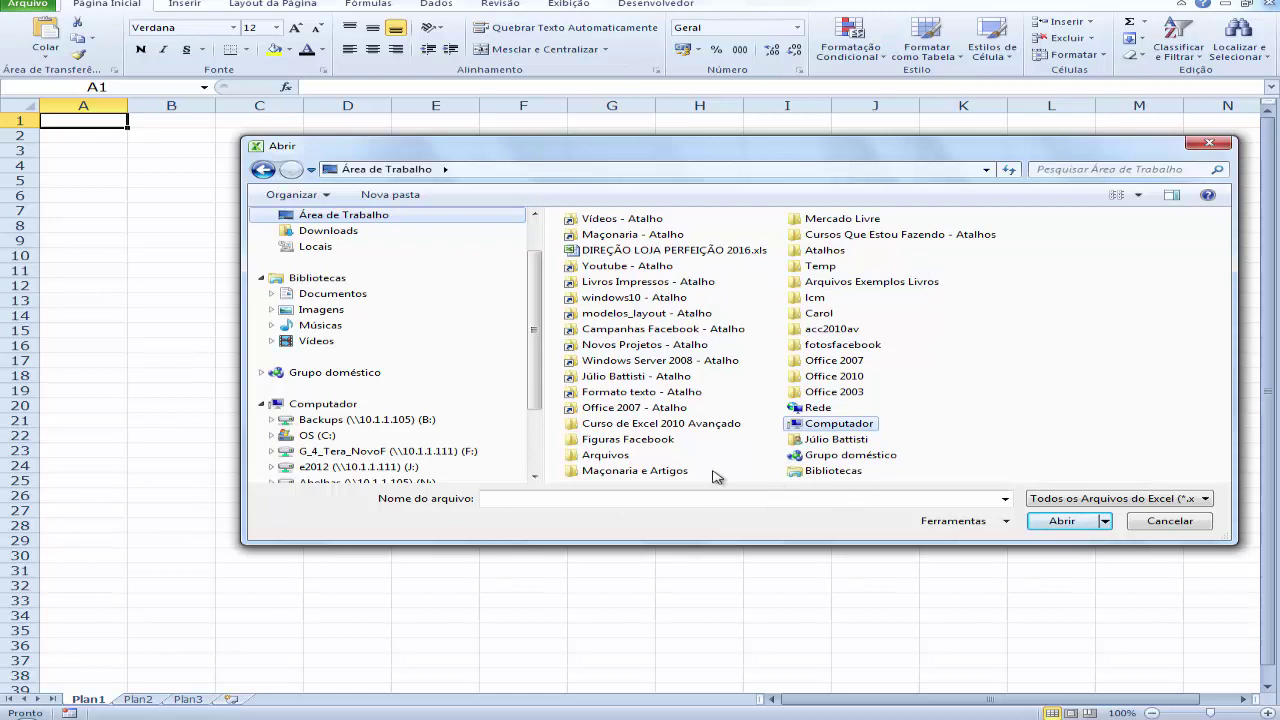
pyautogui.doubleClick(660, 424)
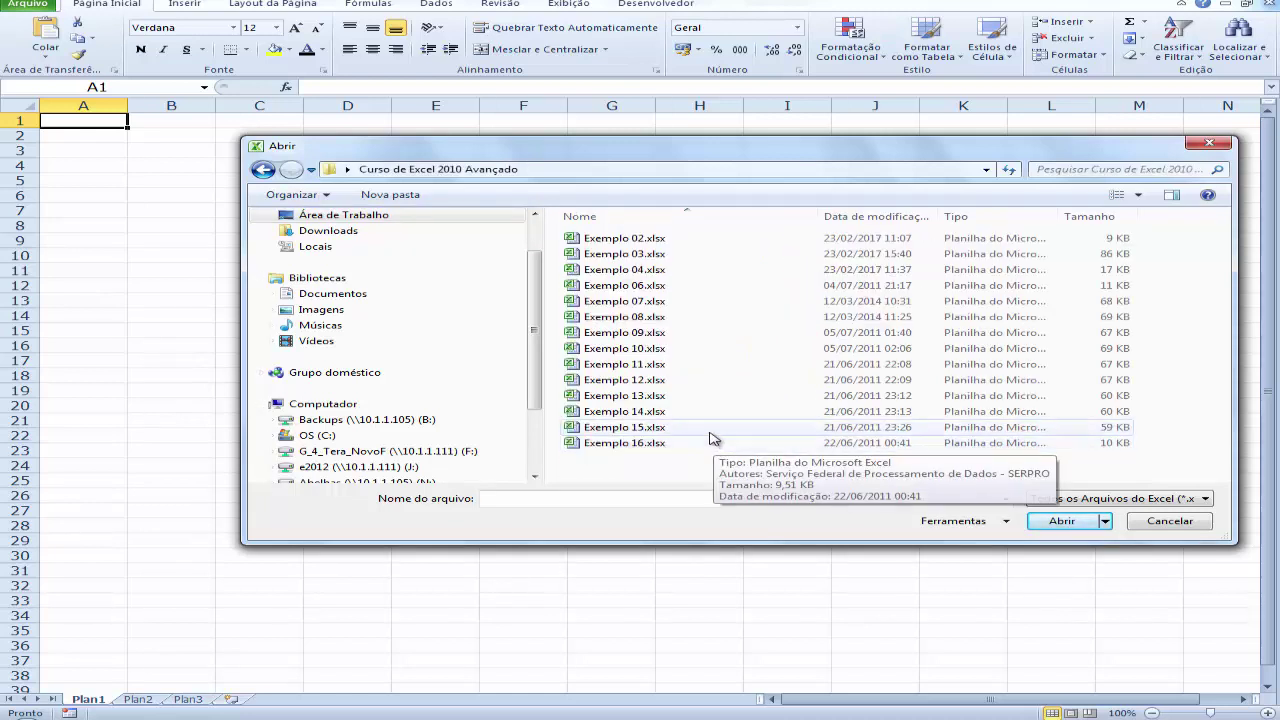
pyautogui.doubleClick(640, 380)
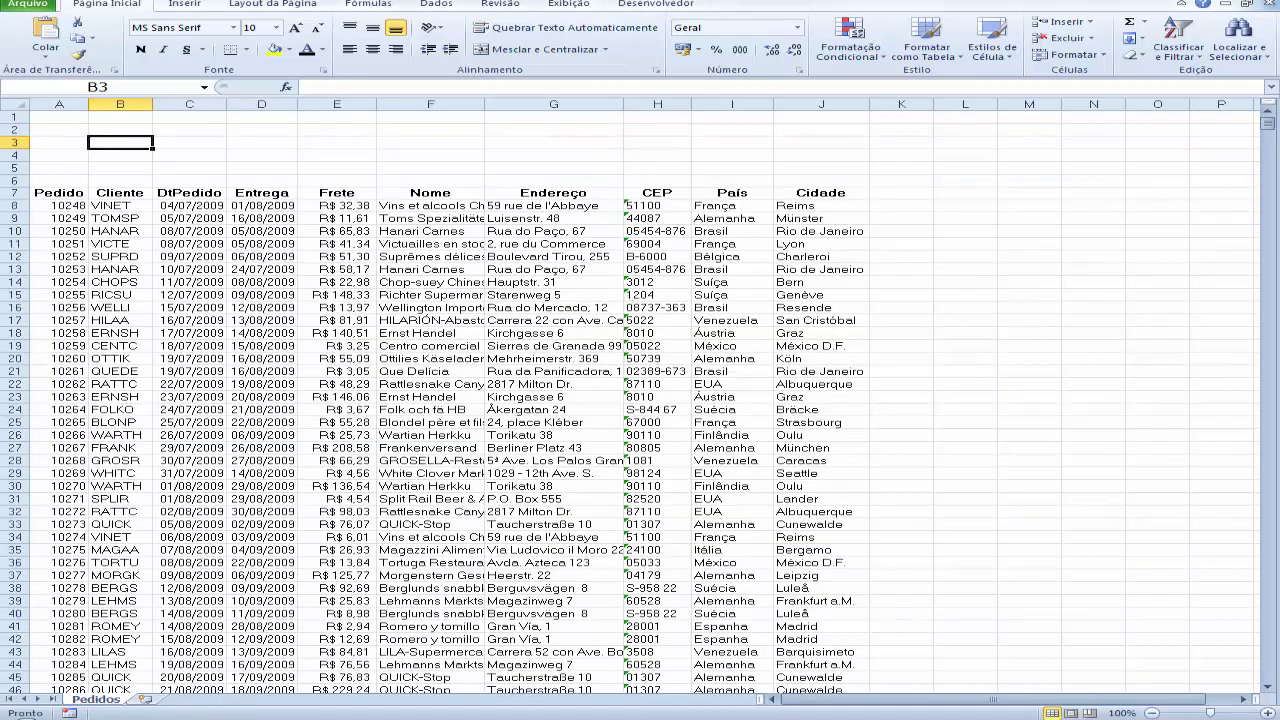
# - Zoom the Pedidos sheet to 120% and widen the Entrega column so that its dates fit
pyautogui.click(1267, 712)
pyautogui.click(1267, 712)
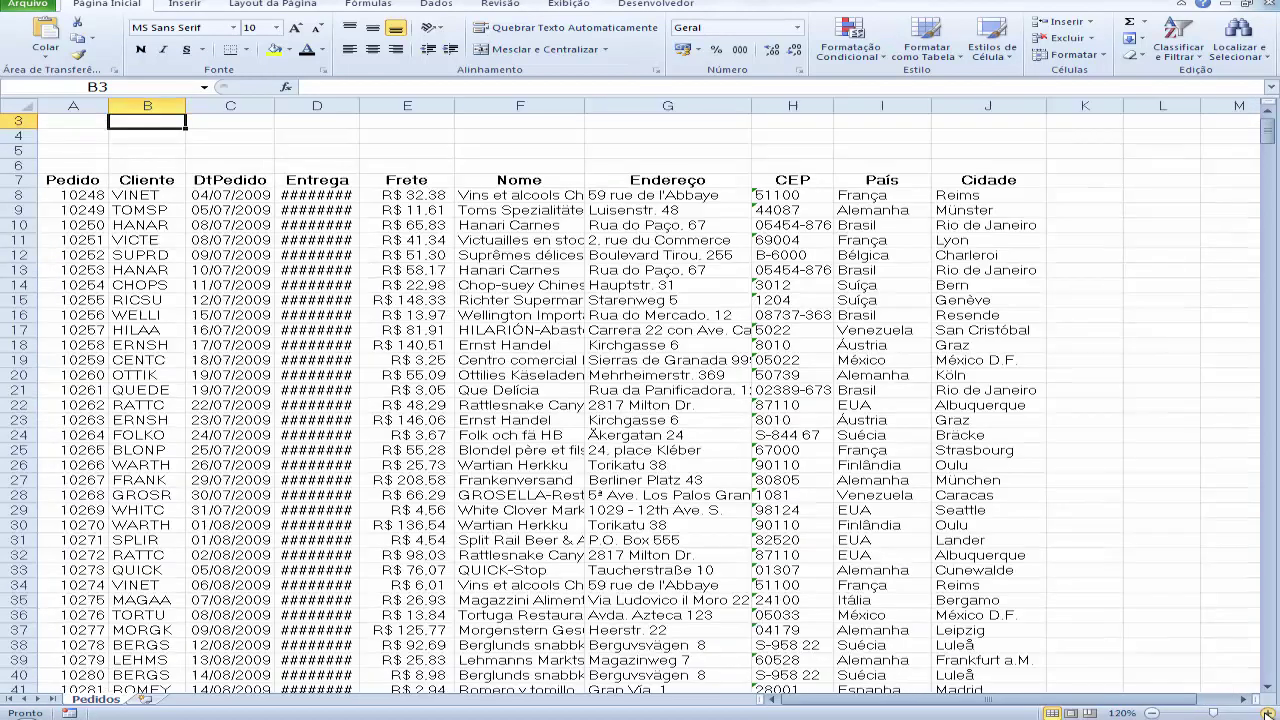
pyautogui.scroll(1, 538, 404)
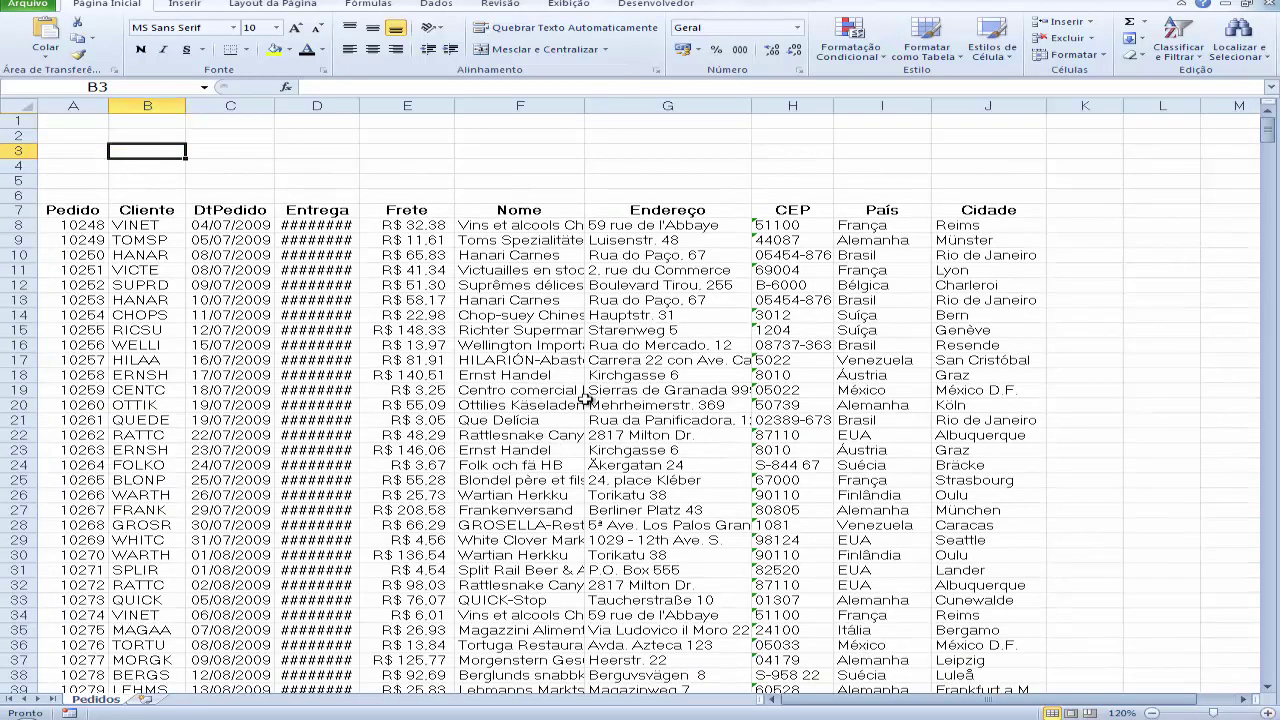
pyautogui.click(80, 121)
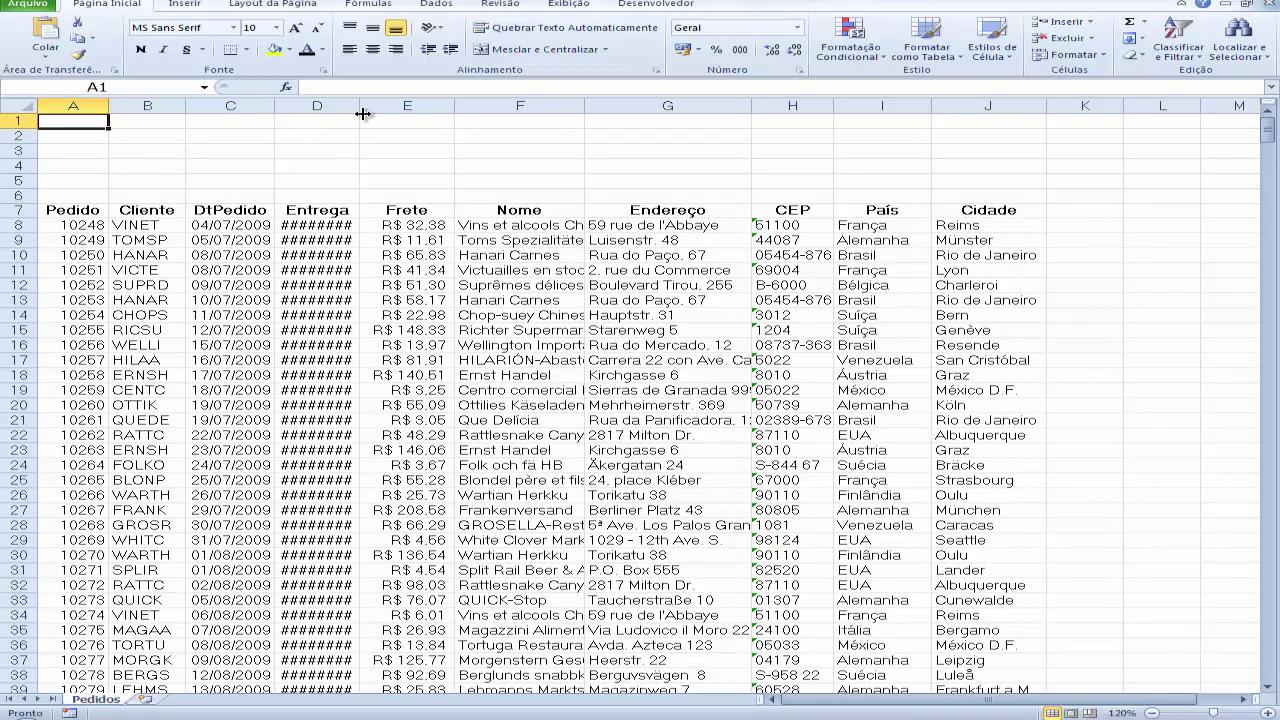
pyautogui.moveTo(359, 110); pyautogui.dragTo(385, 114)
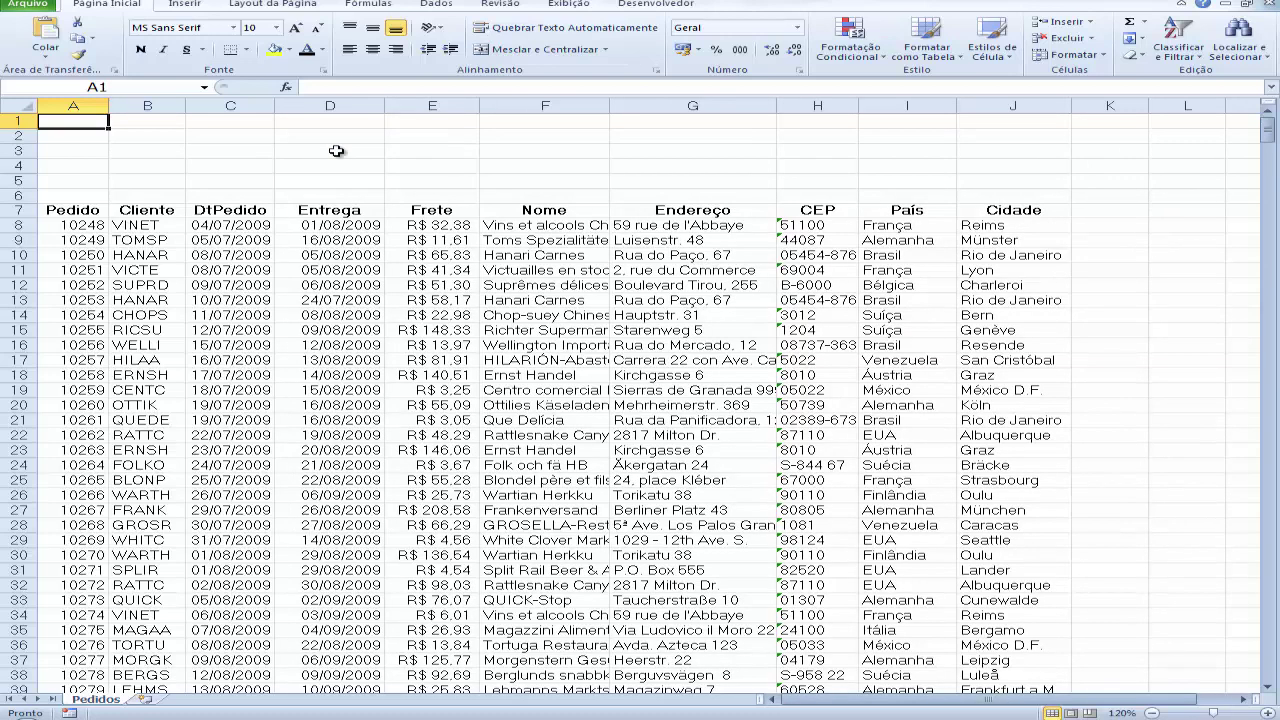
# - Enter the criteria heading País in cell A1, matching the list's column heading, and make it bold
pyautogui.click(915, 212)
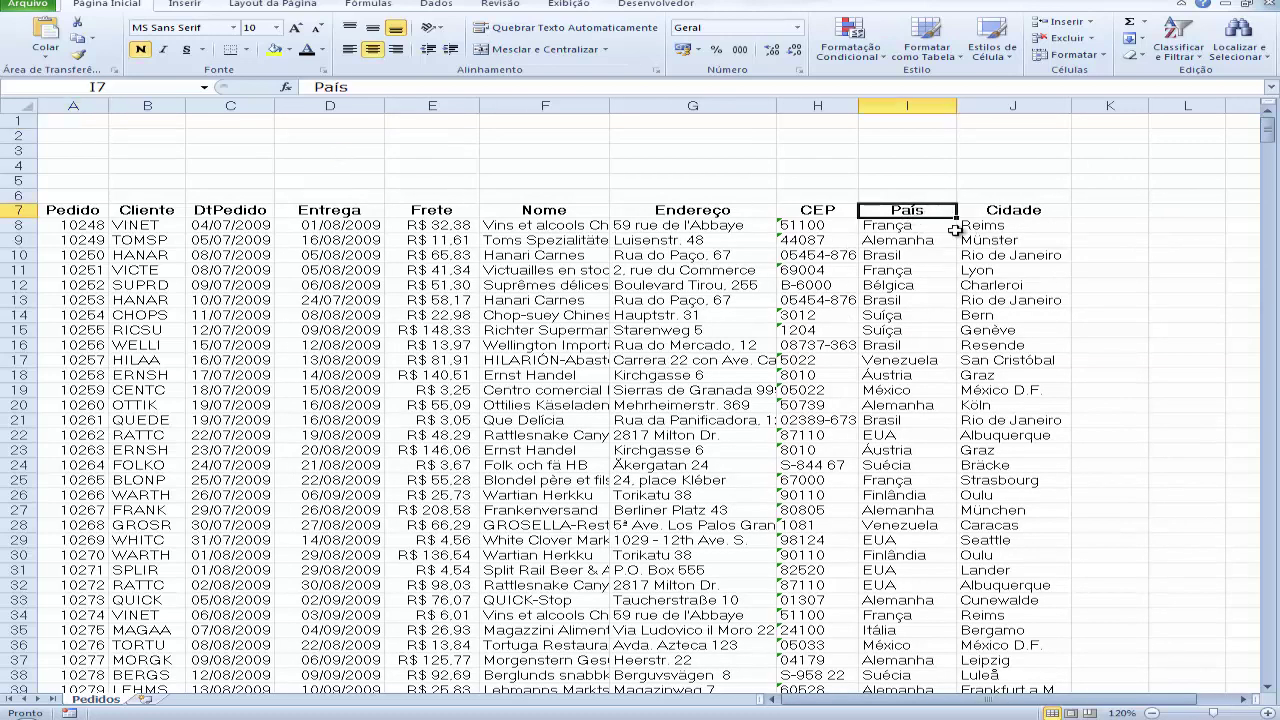
pyautogui.click(74, 124)
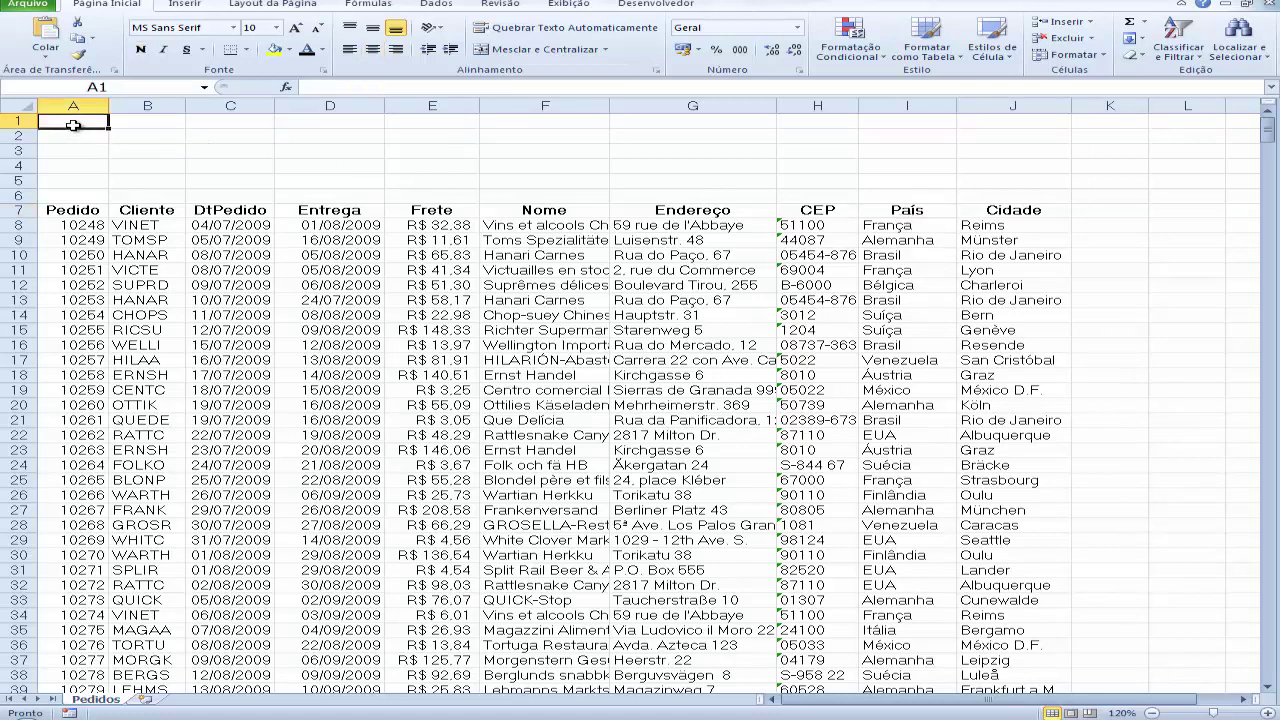
pyautogui.click(903, 212)
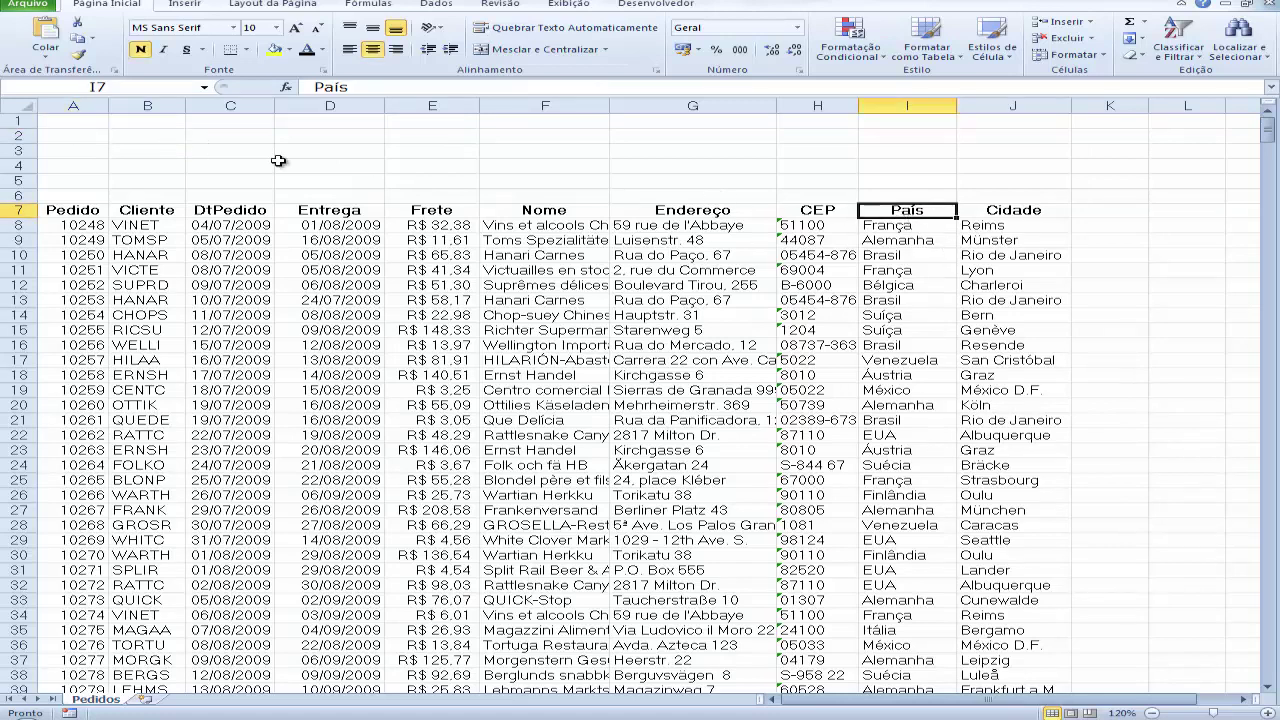
pyautogui.click(67, 121)
pyautogui.write('P')
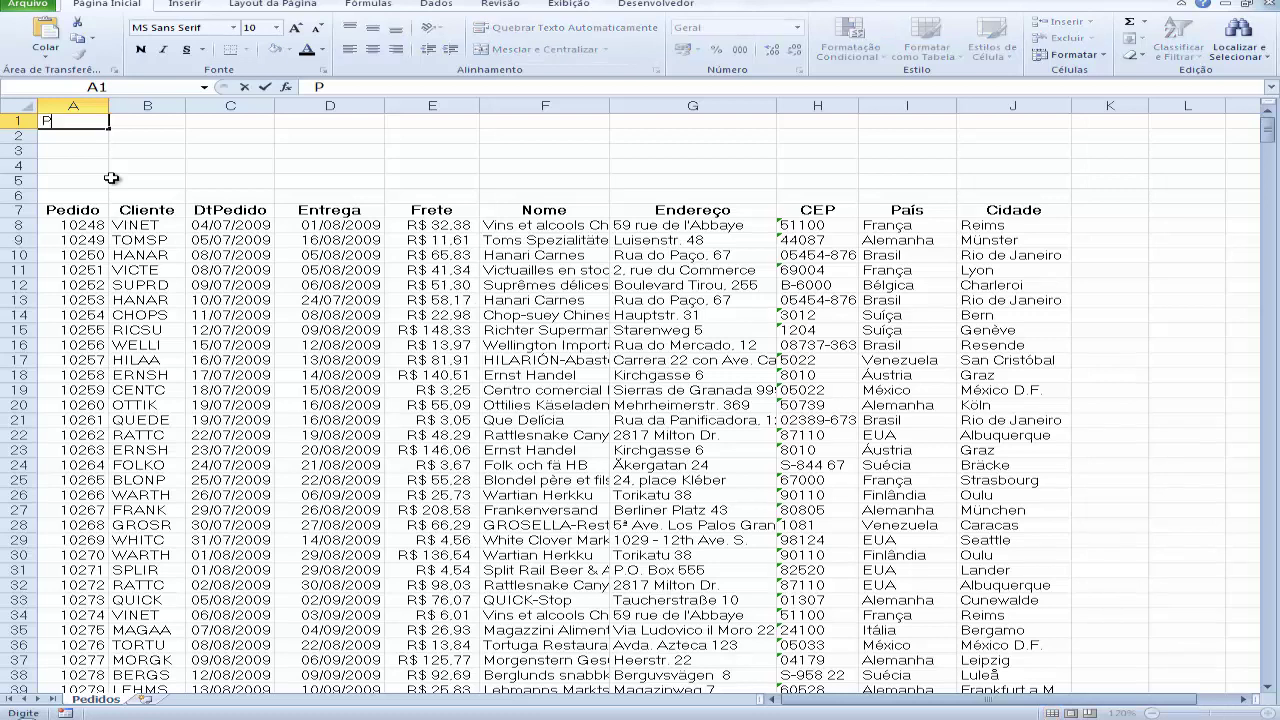
pyautogui.write('aís')
pyautogui.press('Return')
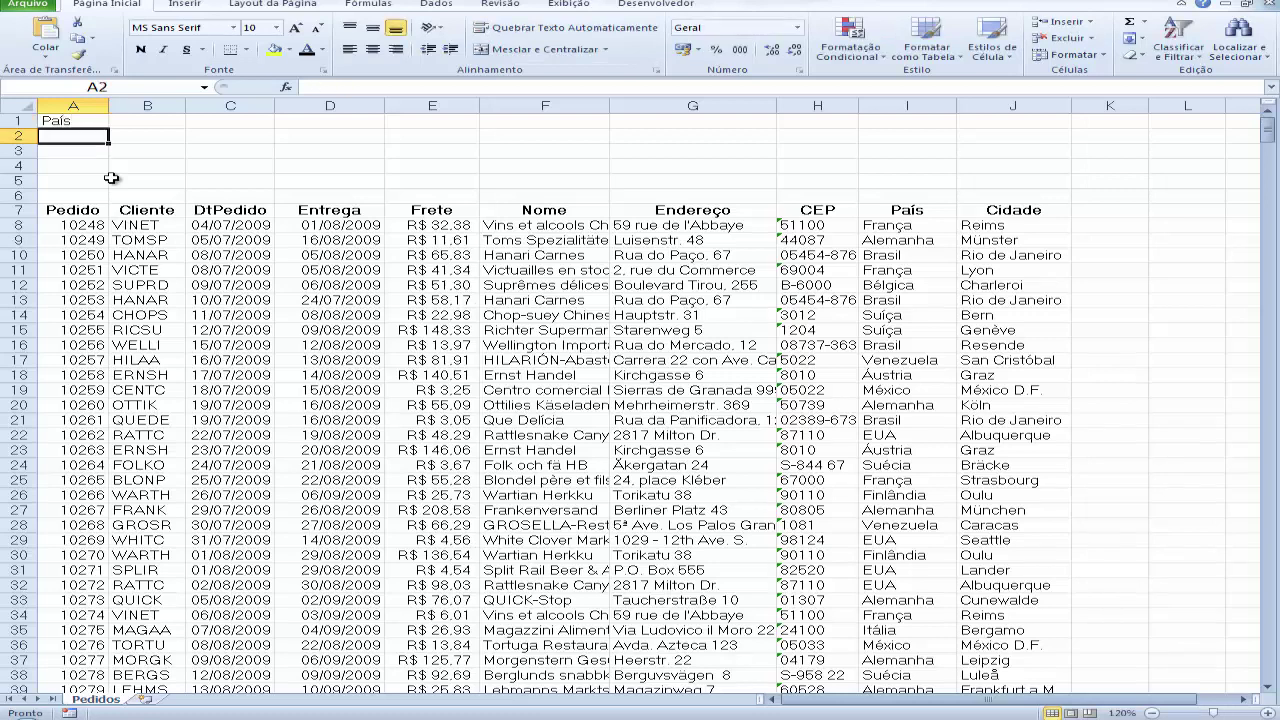
pyautogui.press('Up')
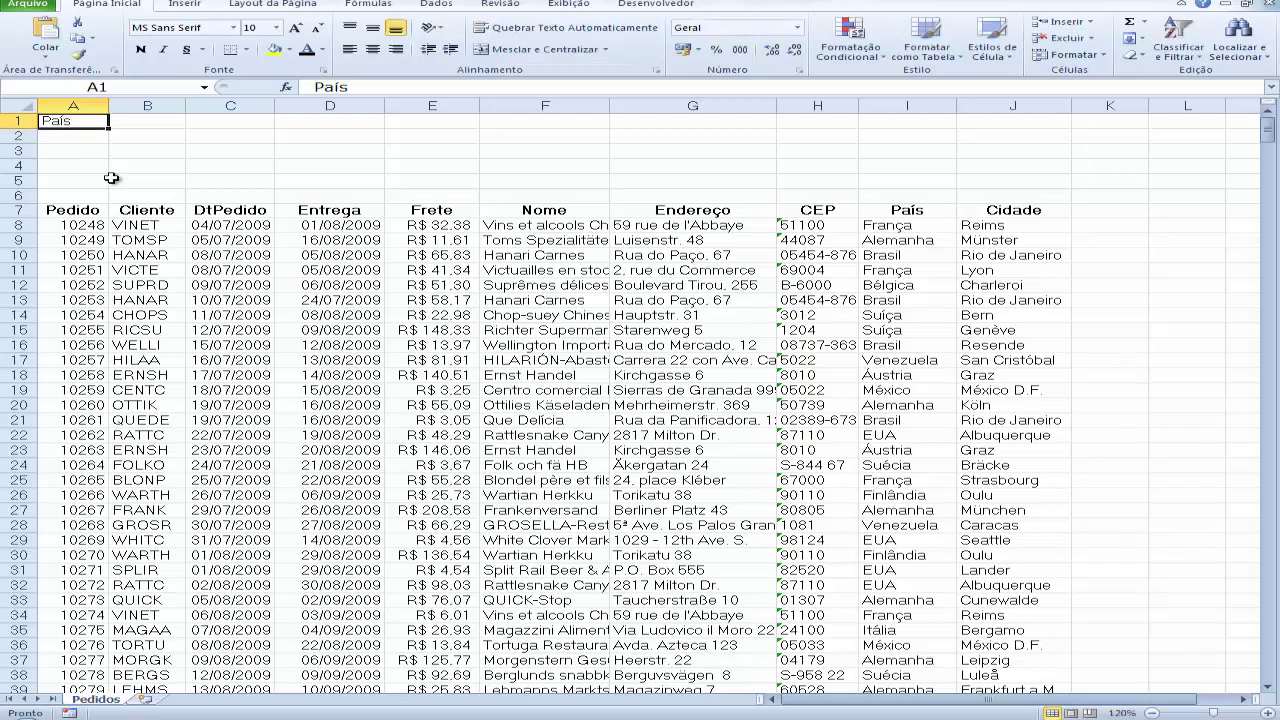
pyautogui.click(141, 52)
# - Enter Brasil in cell A2 as the filter criterion under the País heading
pyautogui.click(78, 136)
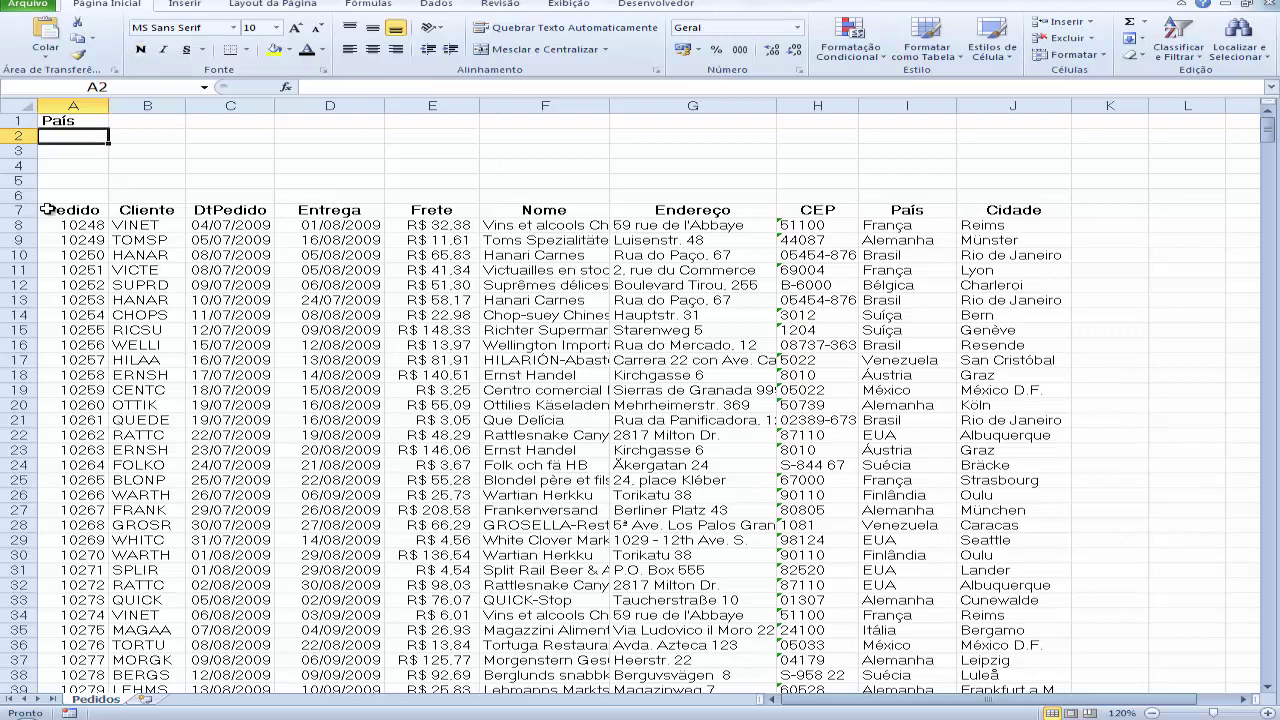
pyautogui.write('Brasil')
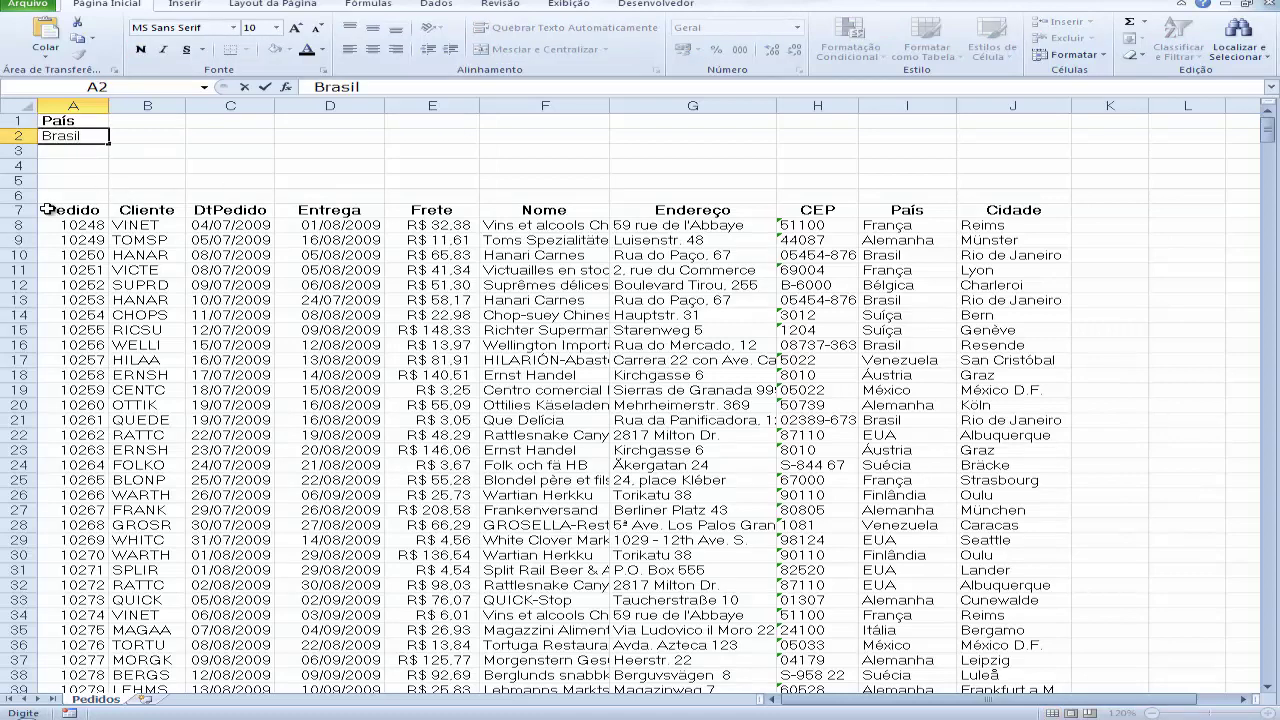
pyautogui.press('Return')
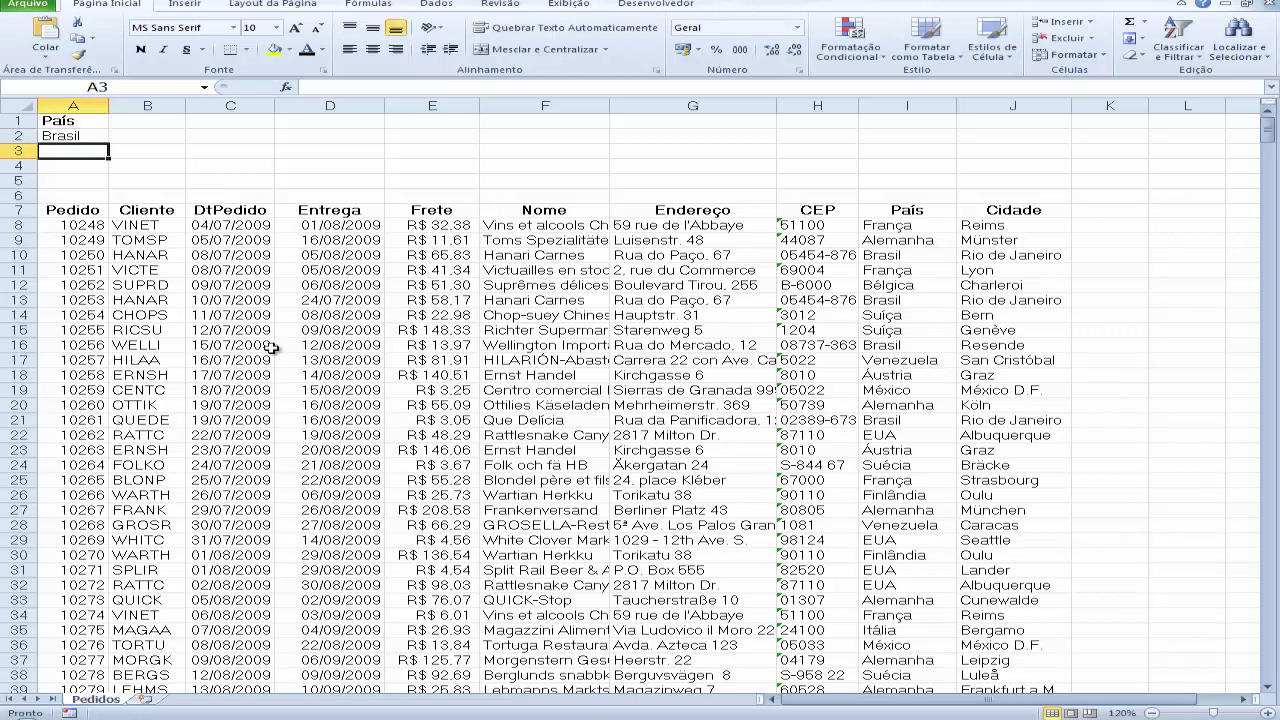
pyautogui.click(68, 122)
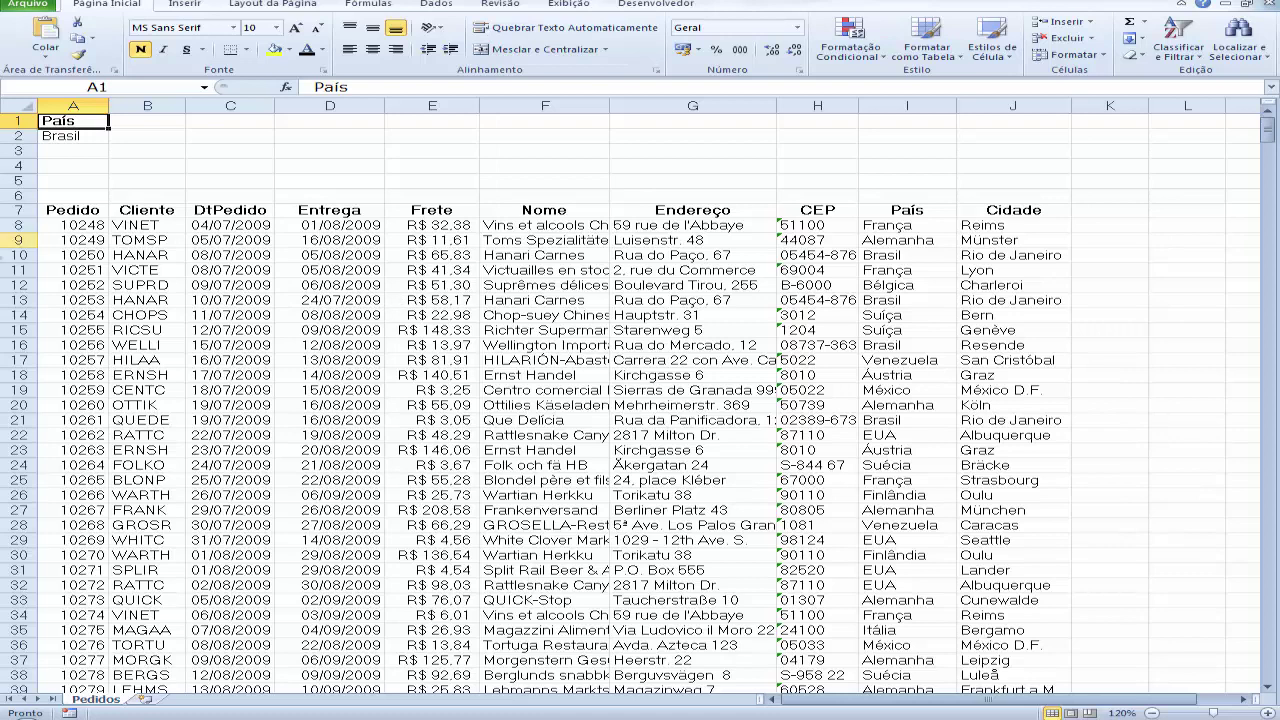
# - Start an Advanced Filter on the orders list whose header row begins at cell A7
pyautogui.click(78, 212)
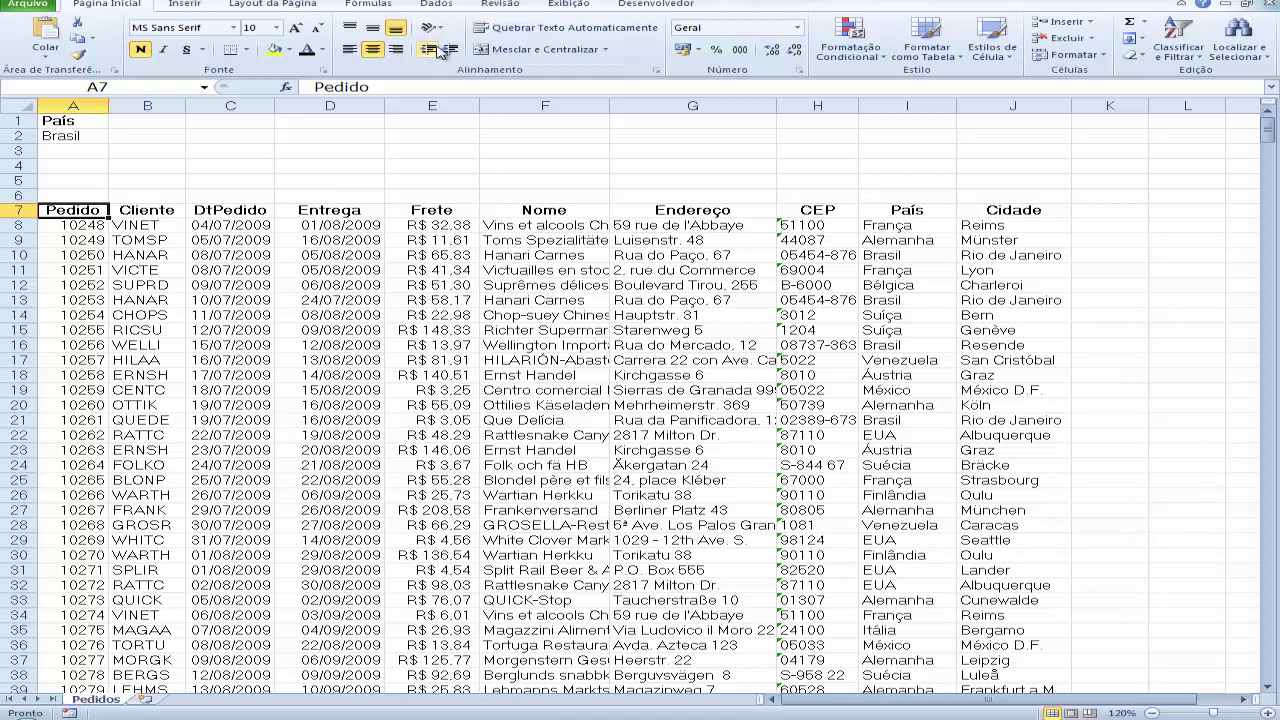
pyautogui.click(437, 6)
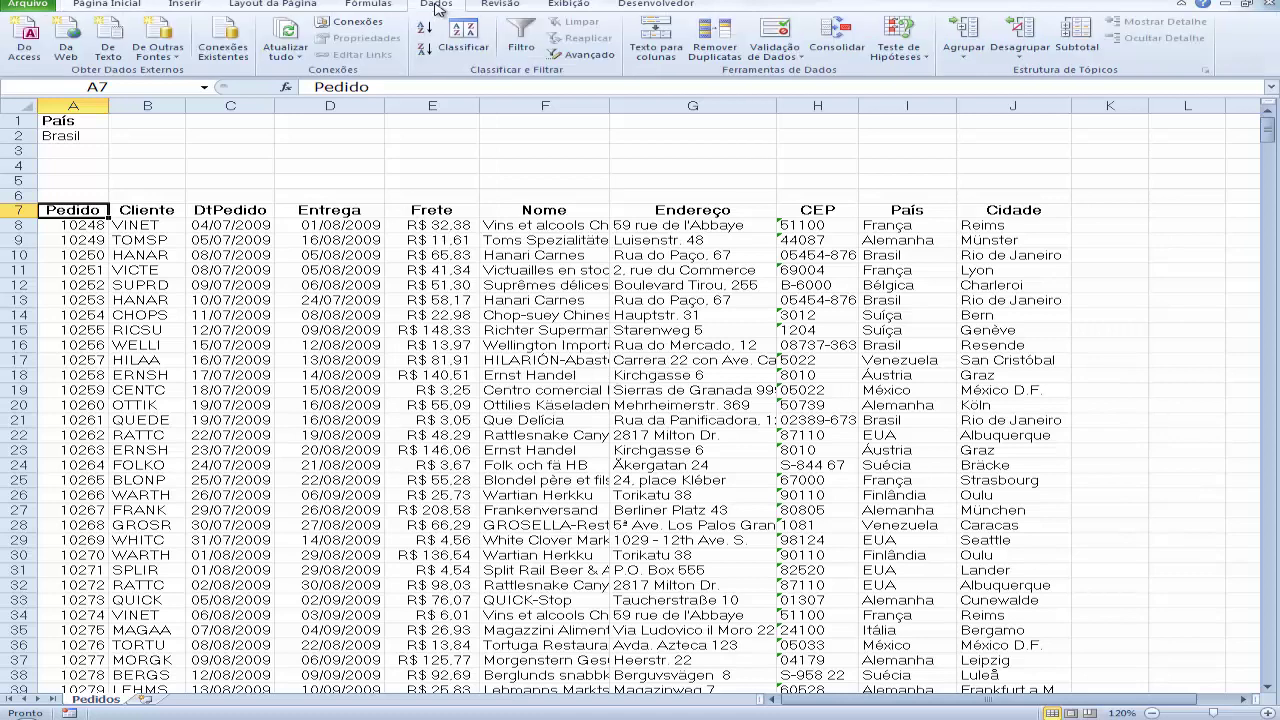
pyautogui.click(554, 58)
pyautogui.click(596, 58)
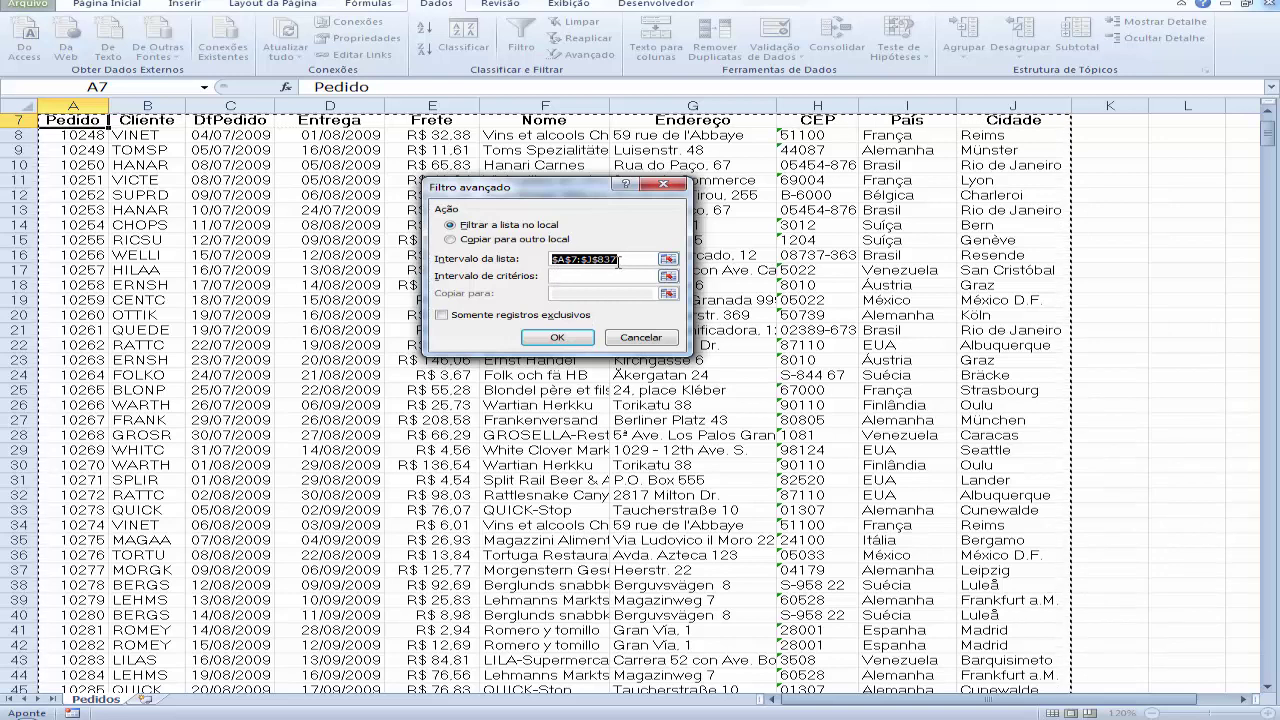
# - Set the criteria range to Pedidos!$A$1:$A$2 and apply the advanced filter to the list in place
pyautogui.click(570, 279)
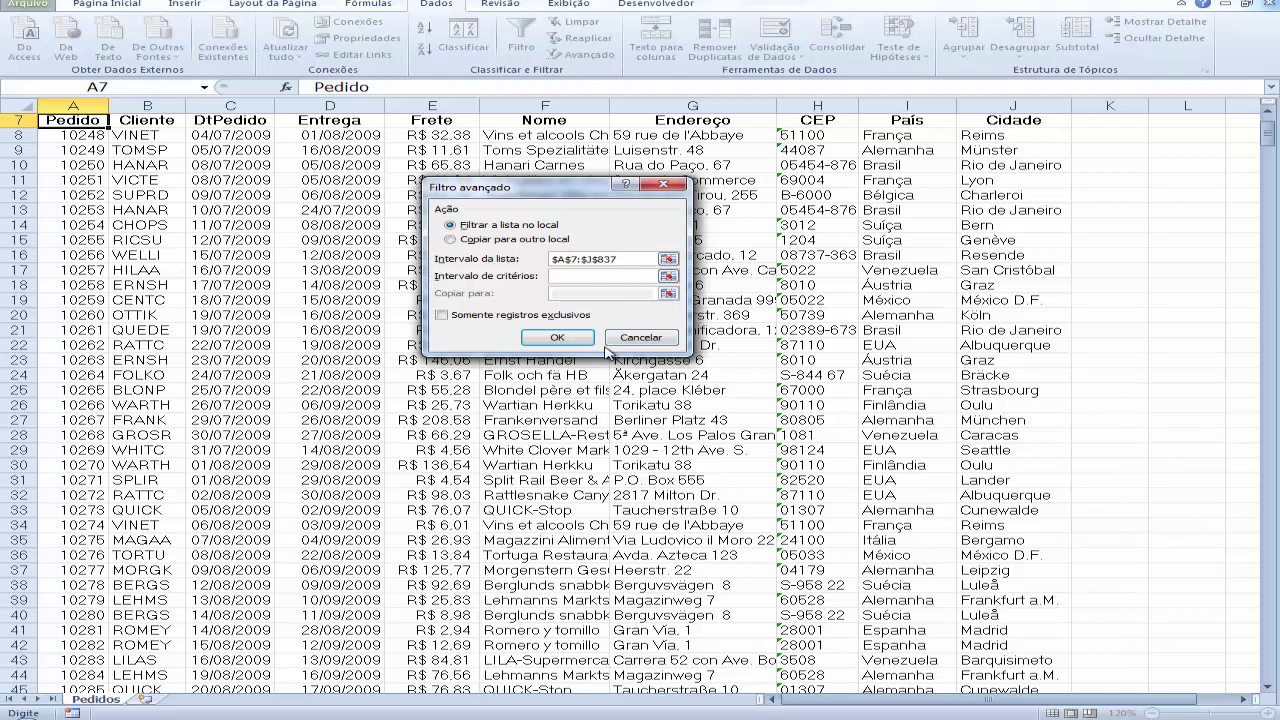
pyautogui.click(562, 277)
pyautogui.click(1271, 113)
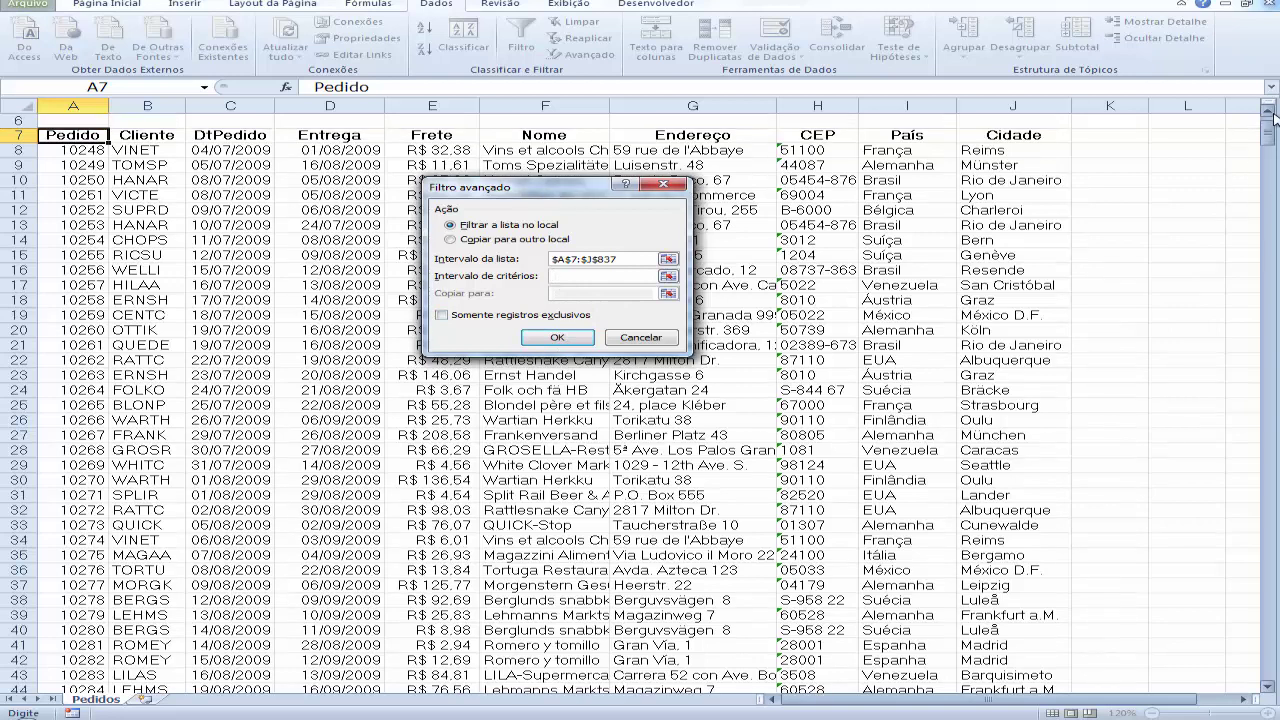
pyautogui.click(1271, 113)
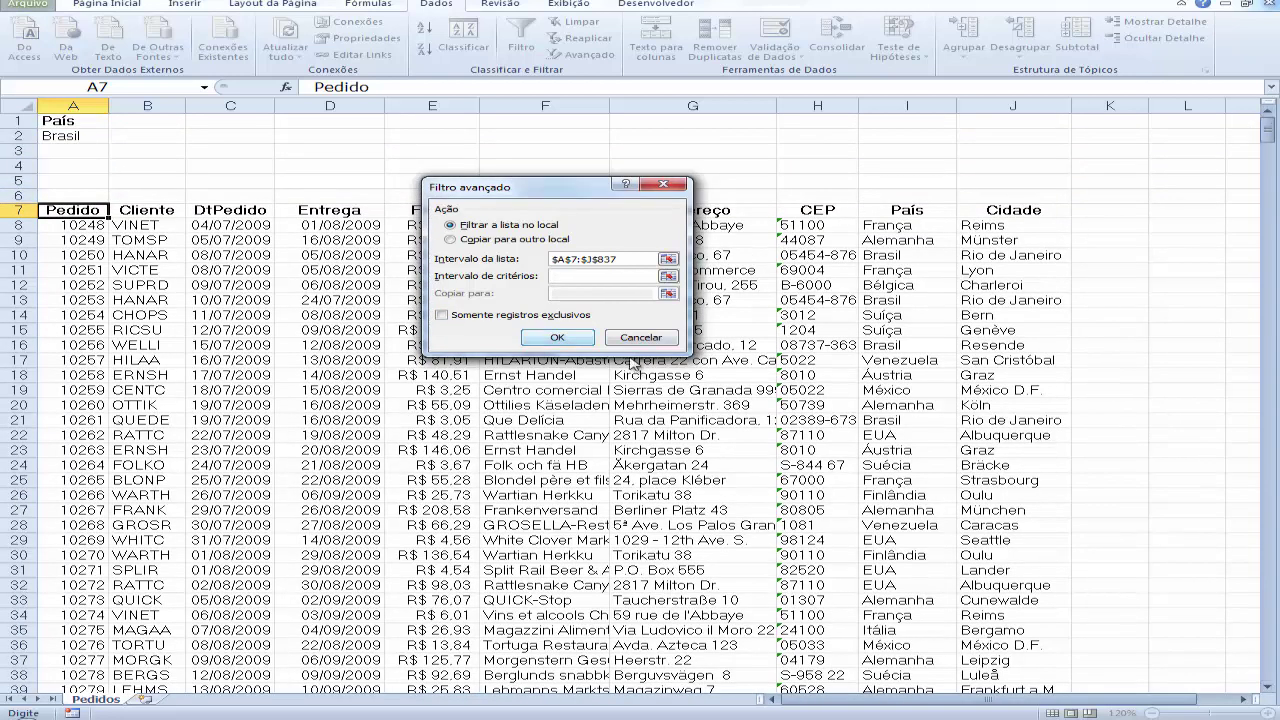
pyautogui.click(667, 277)
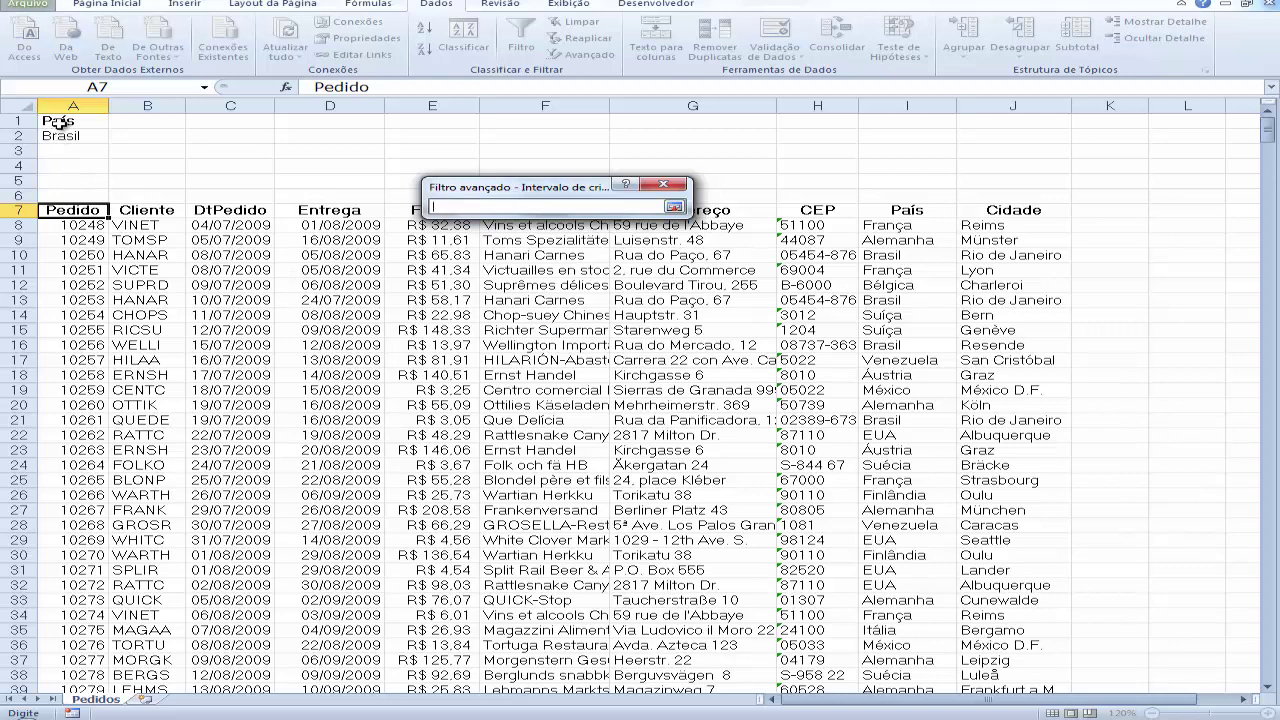
pyautogui.moveTo(57, 121); pyautogui.dragTo(62, 134)
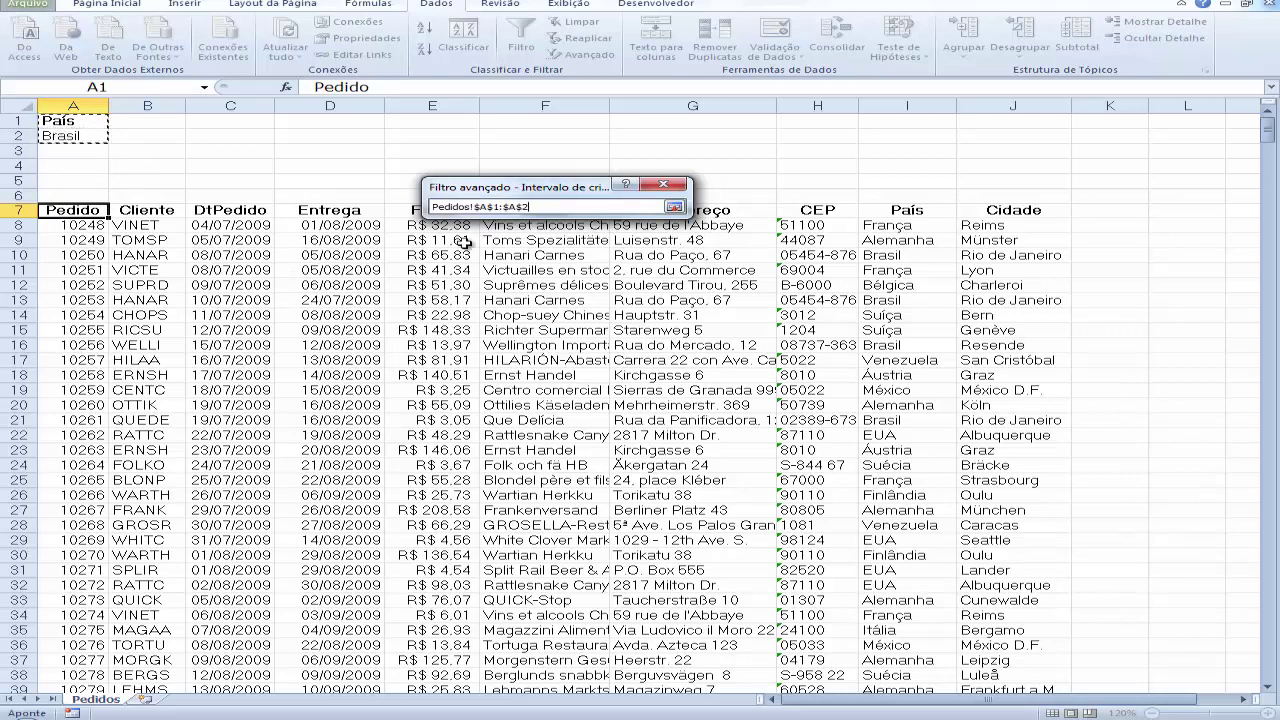
pyautogui.click(673, 207)
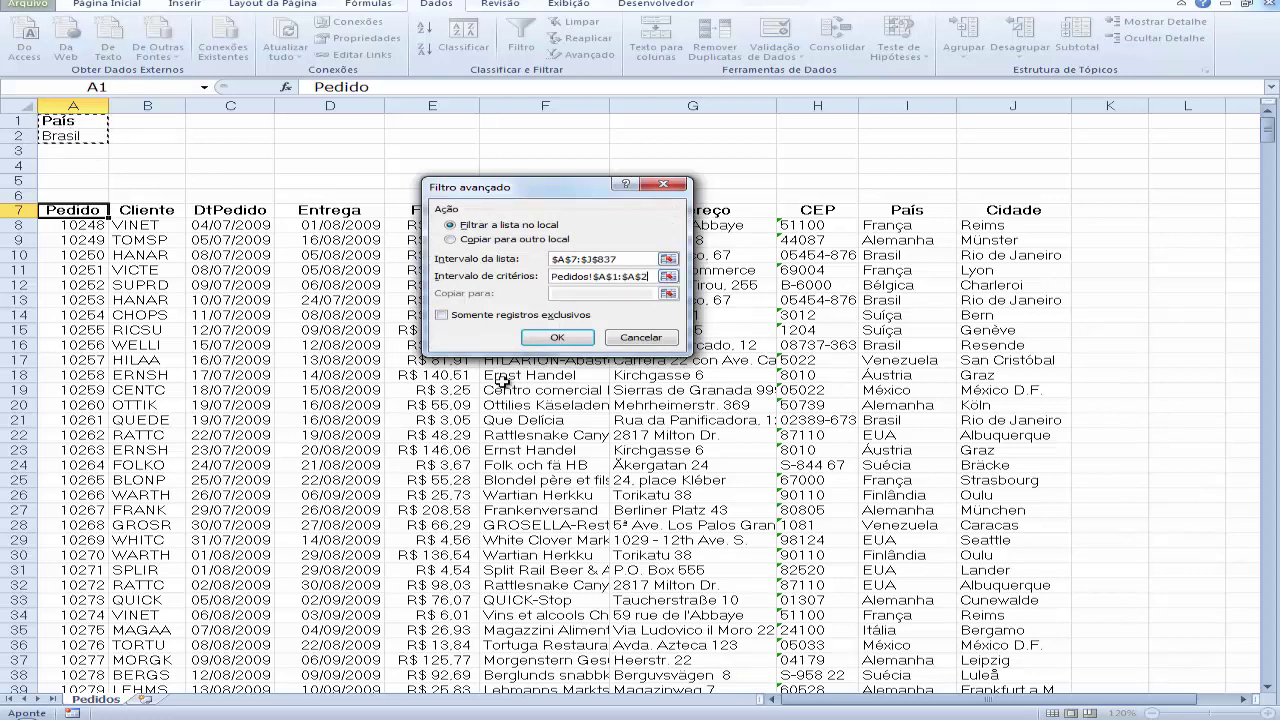
pyautogui.click(556, 339)
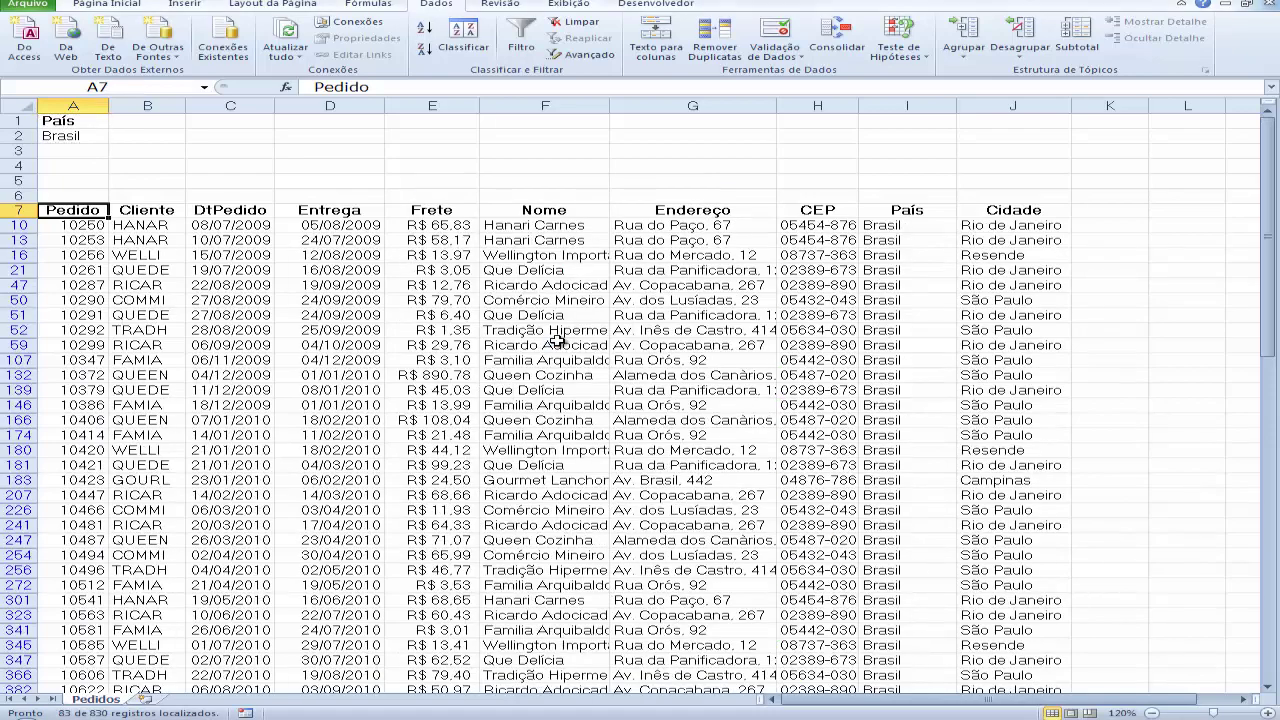
# - Replace the criterion under the País heading in cell A2 with >L
pyautogui.scroll(-9, 606, 423)
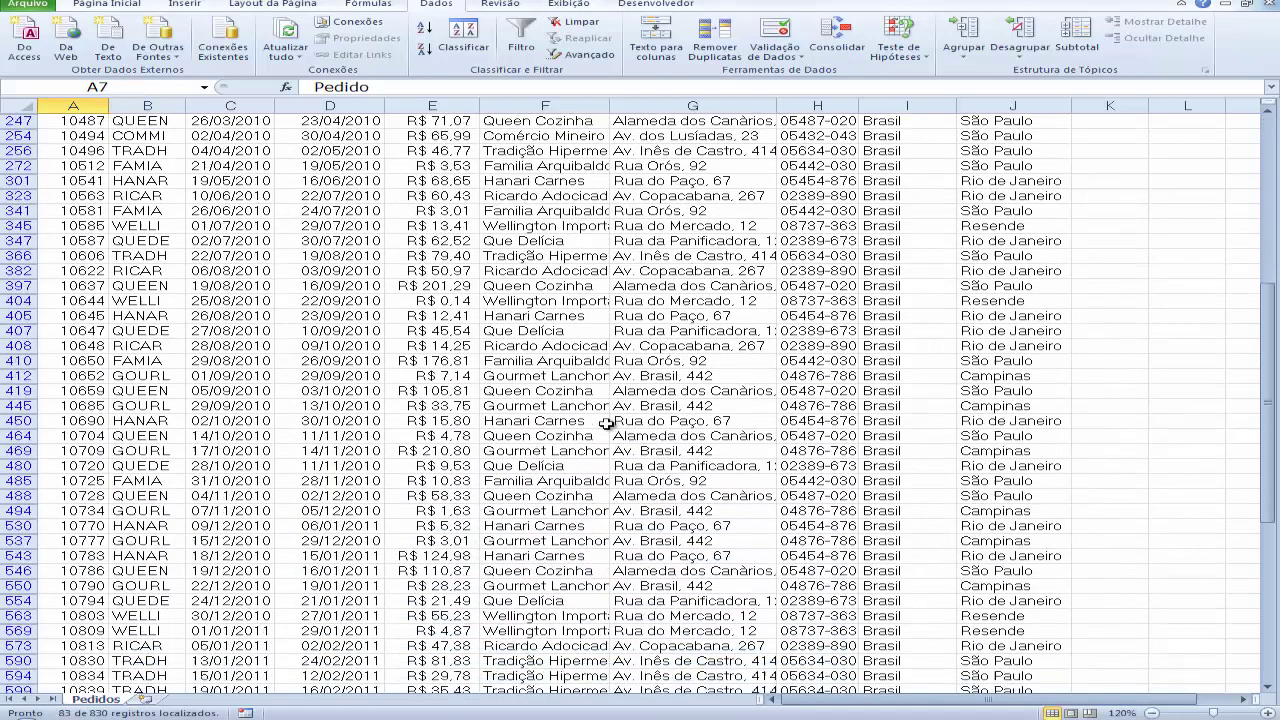
pyautogui.scroll(-7, 606, 423)
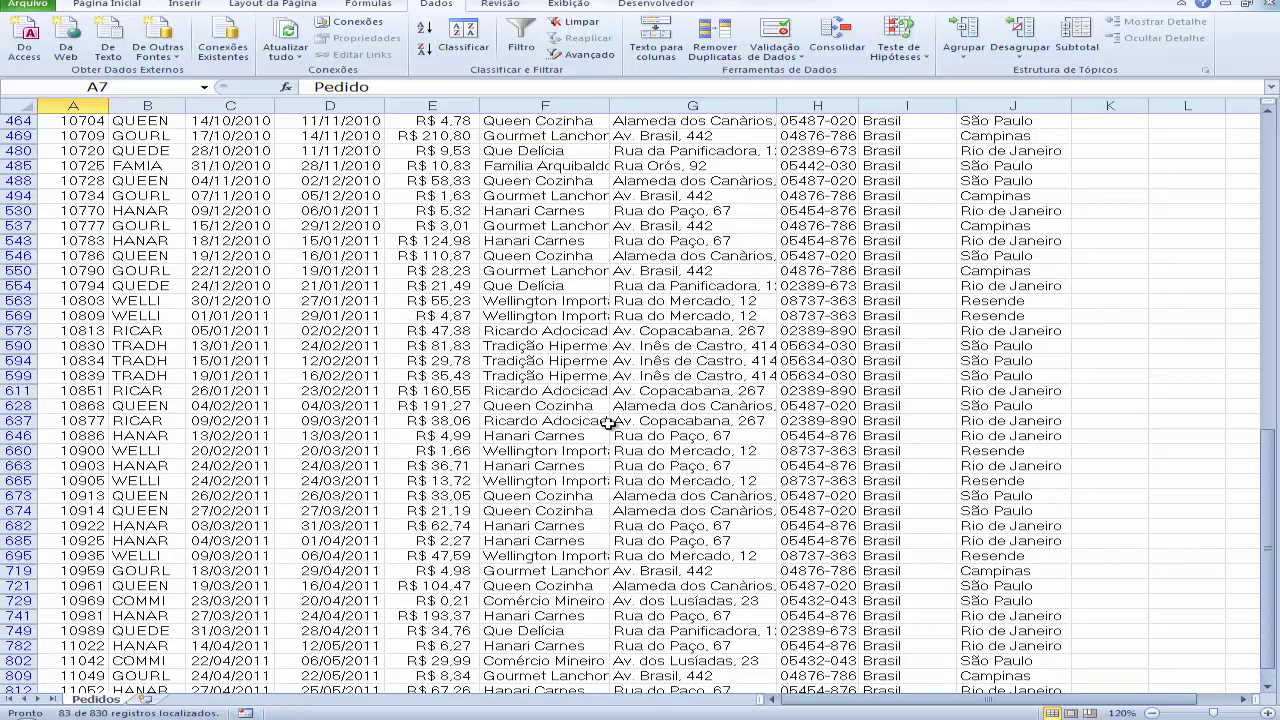
pyautogui.scroll(15, 608, 423)
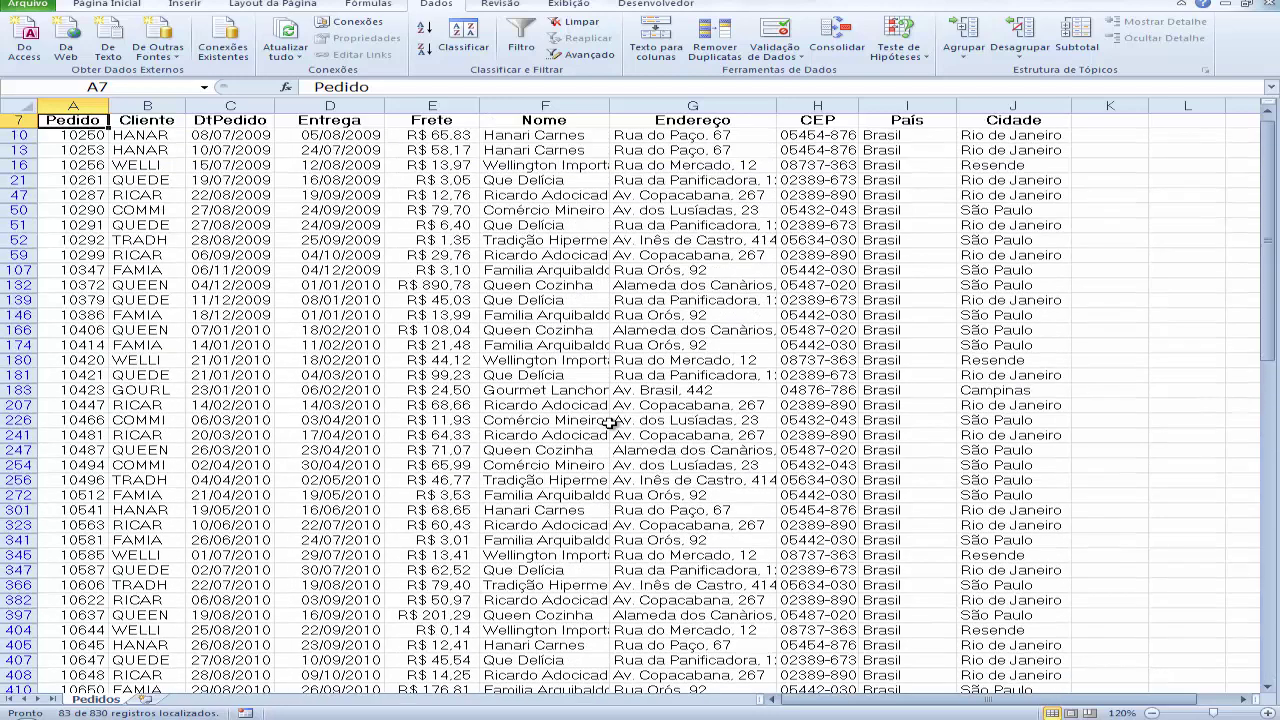
pyautogui.scroll(2, 610, 423)
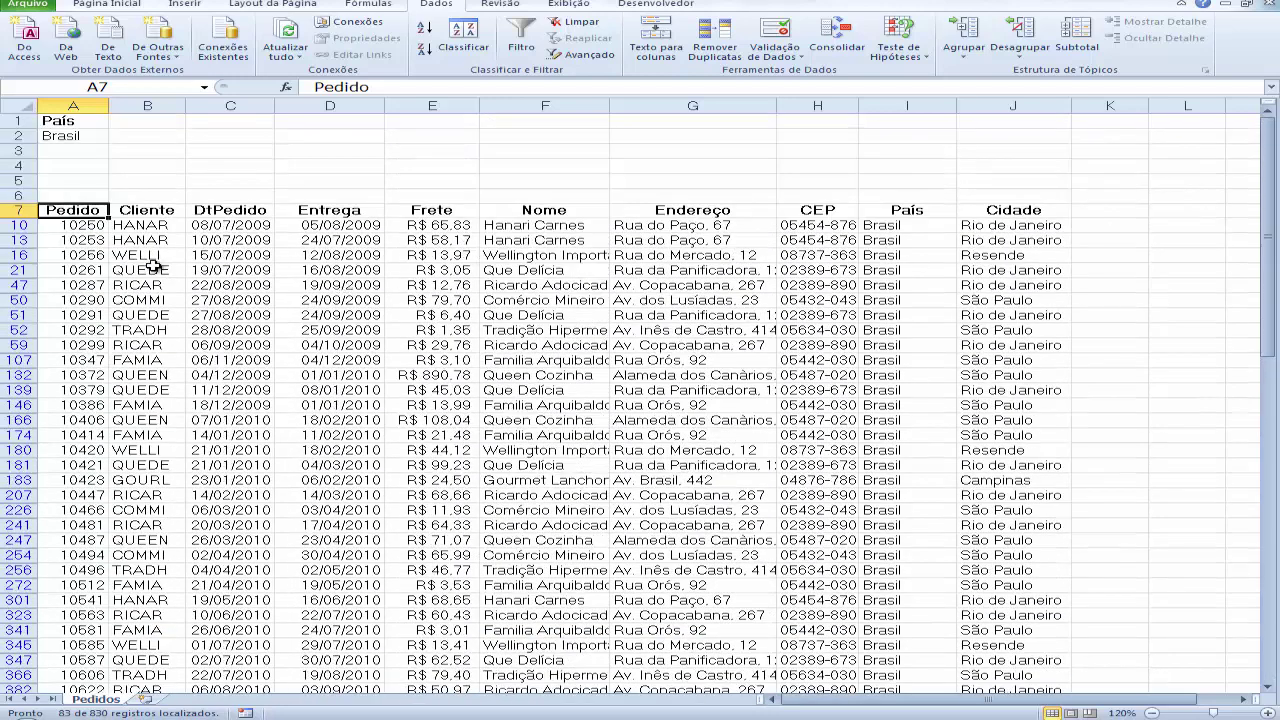
pyautogui.click(68, 140)
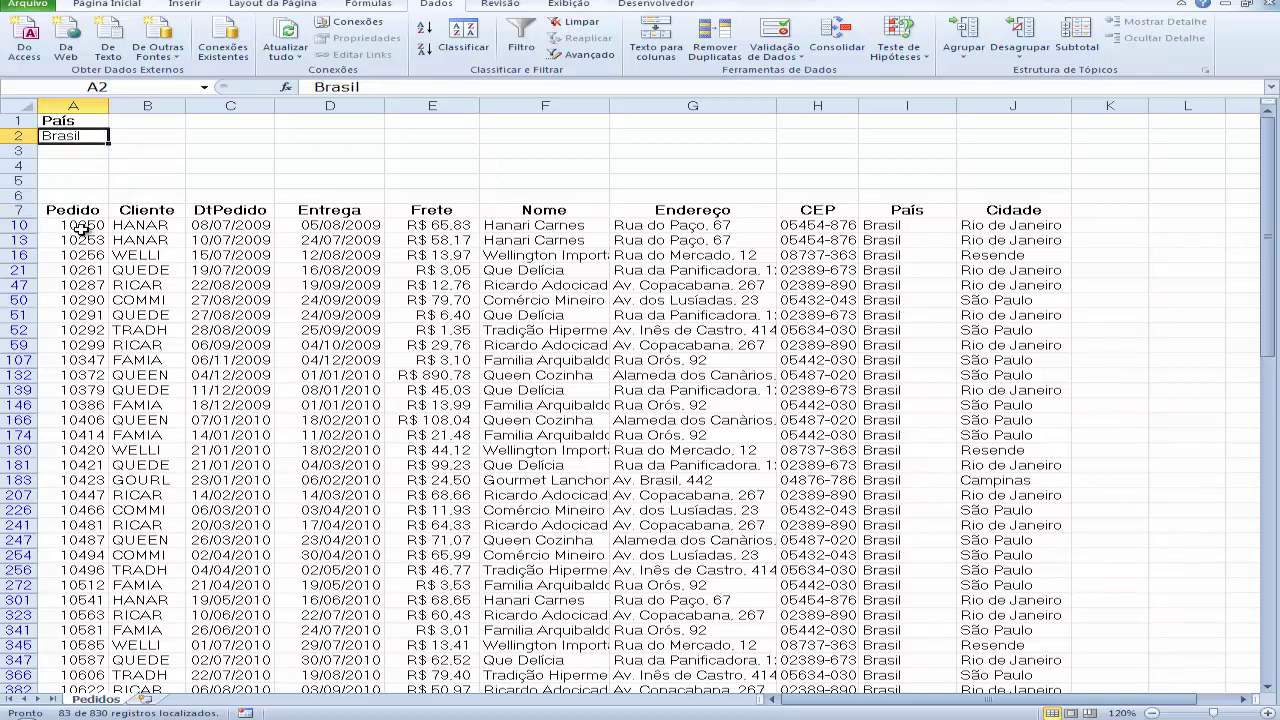
pyautogui.write('>')
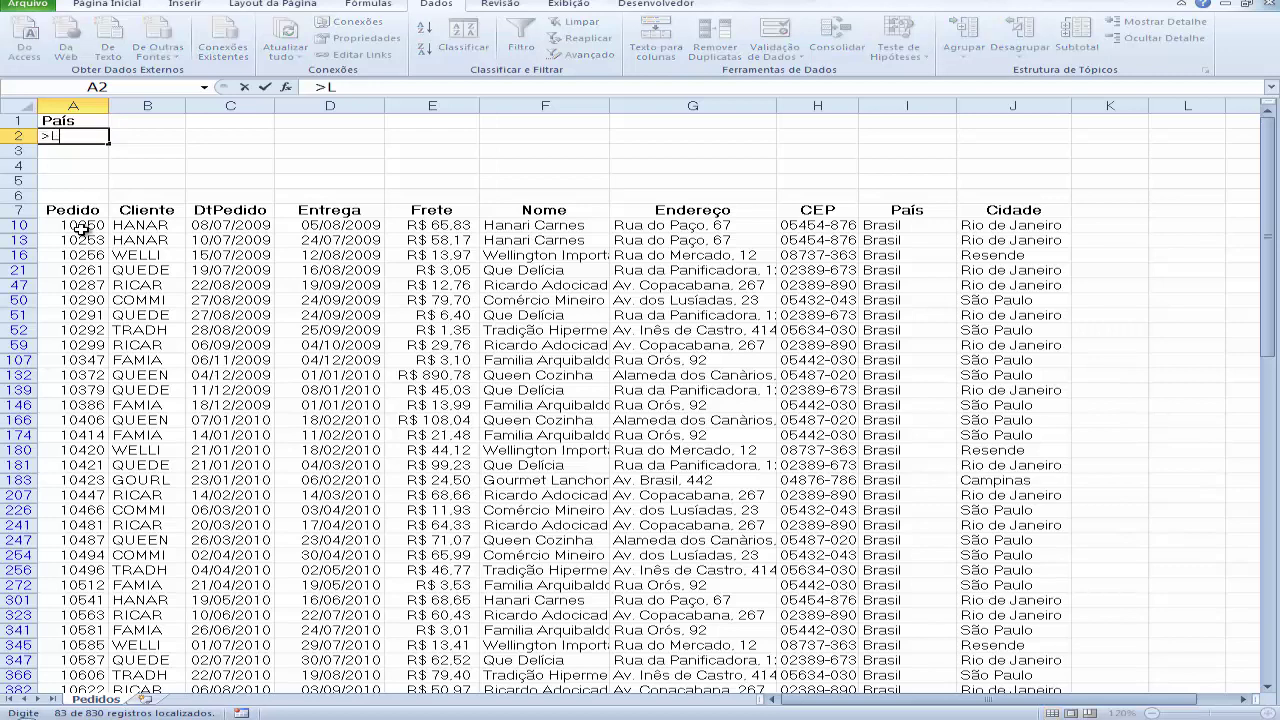
pyautogui.write('L')
pyautogui.press('Return')
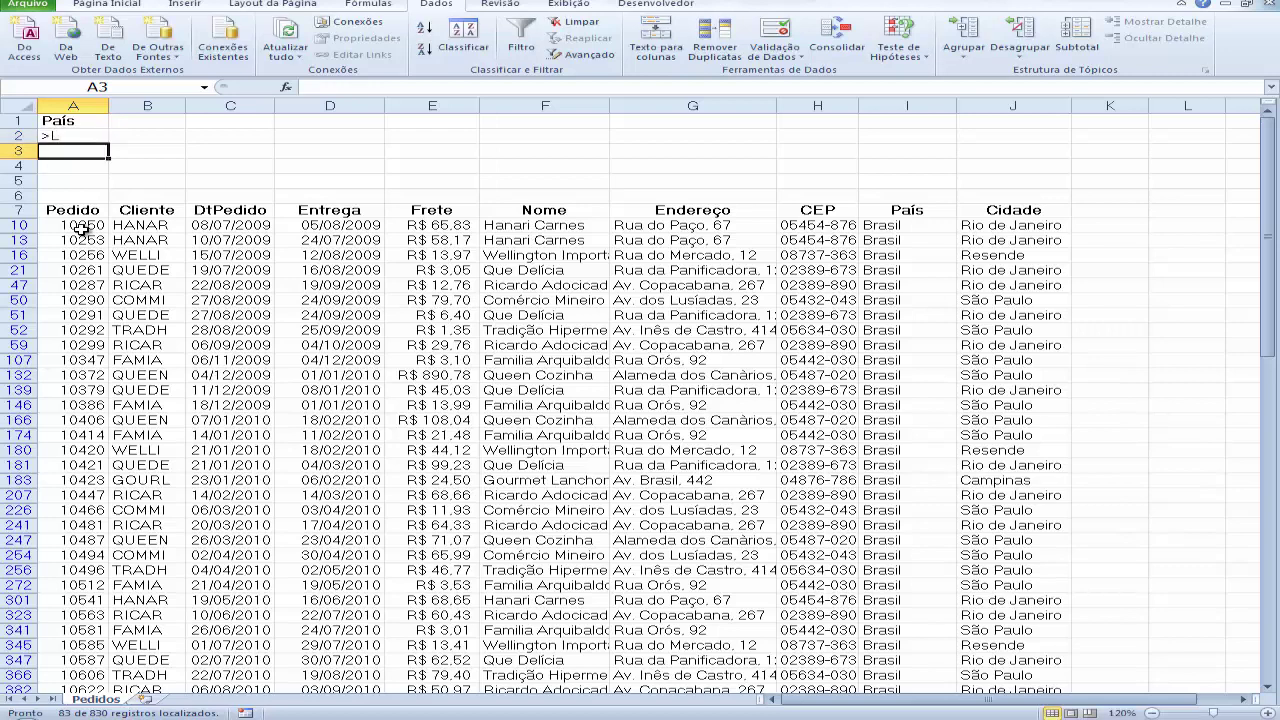
pyautogui.press('Up')
pyautogui.press('Up')
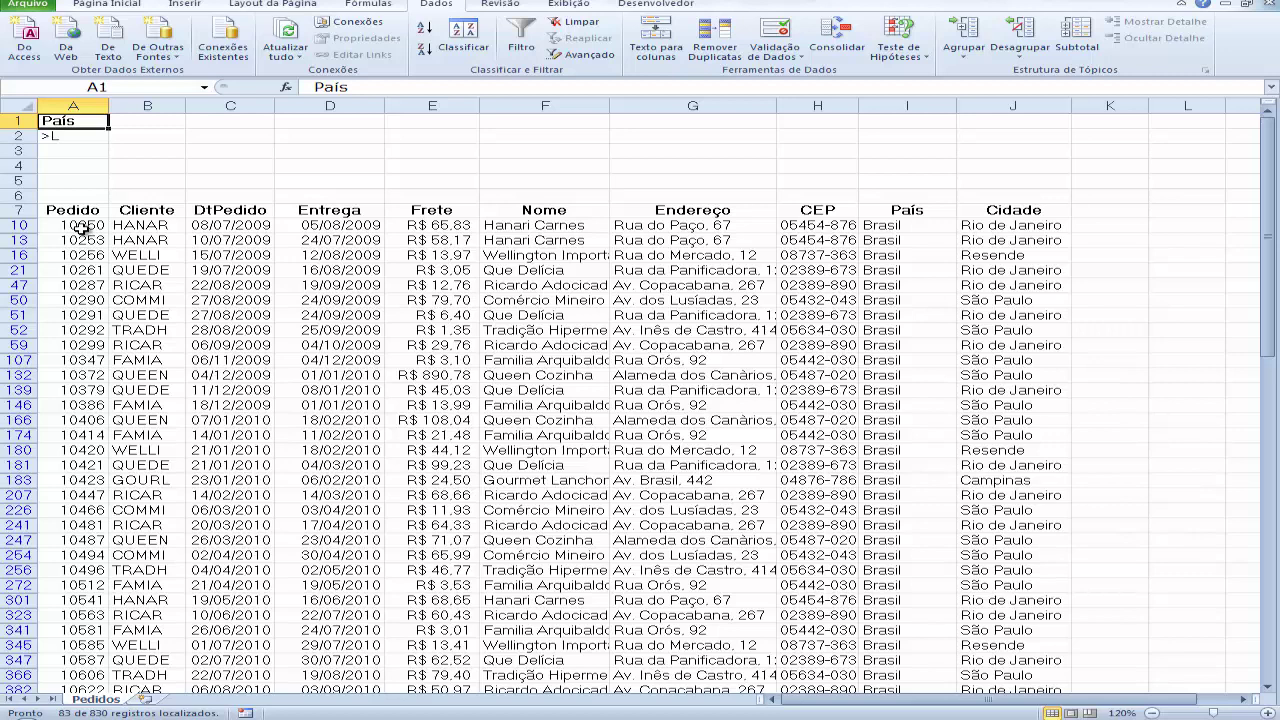
# - Apply an Advanced Filter in place to the orders list $A$7:$J$837 using the criteria range $A$1:$A$2
pyautogui.click(80, 211)
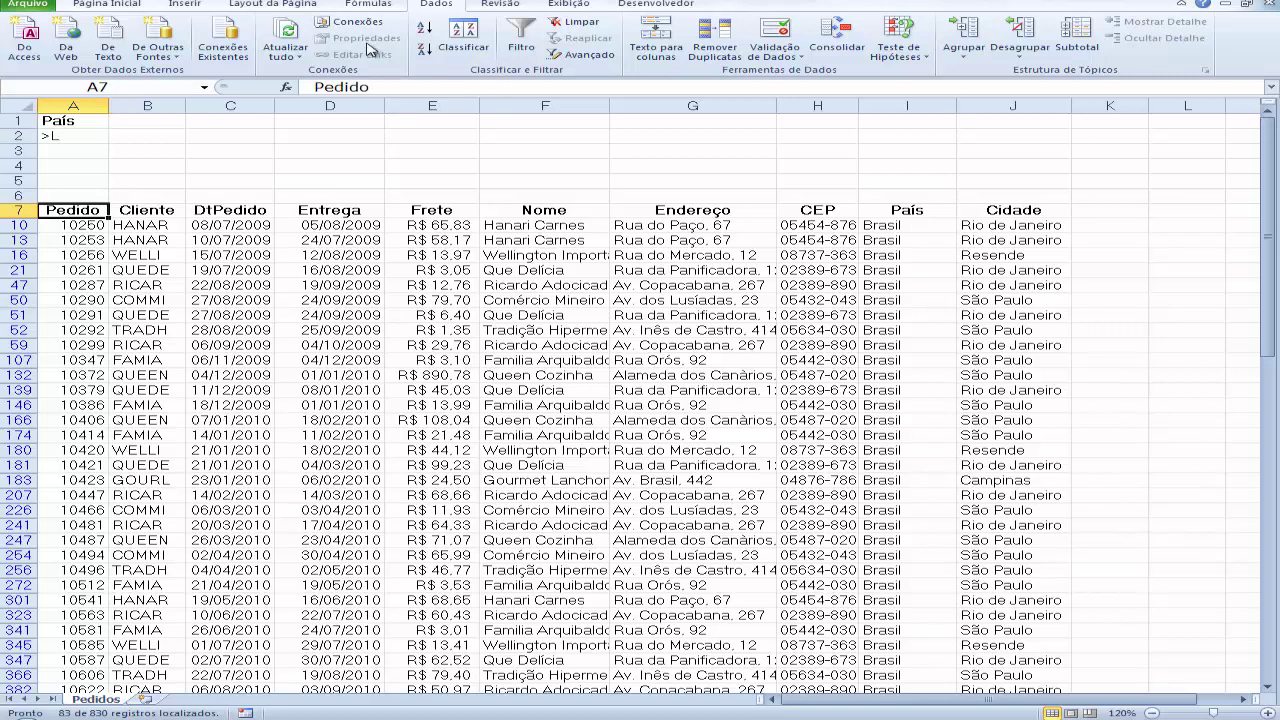
pyautogui.click(578, 54)
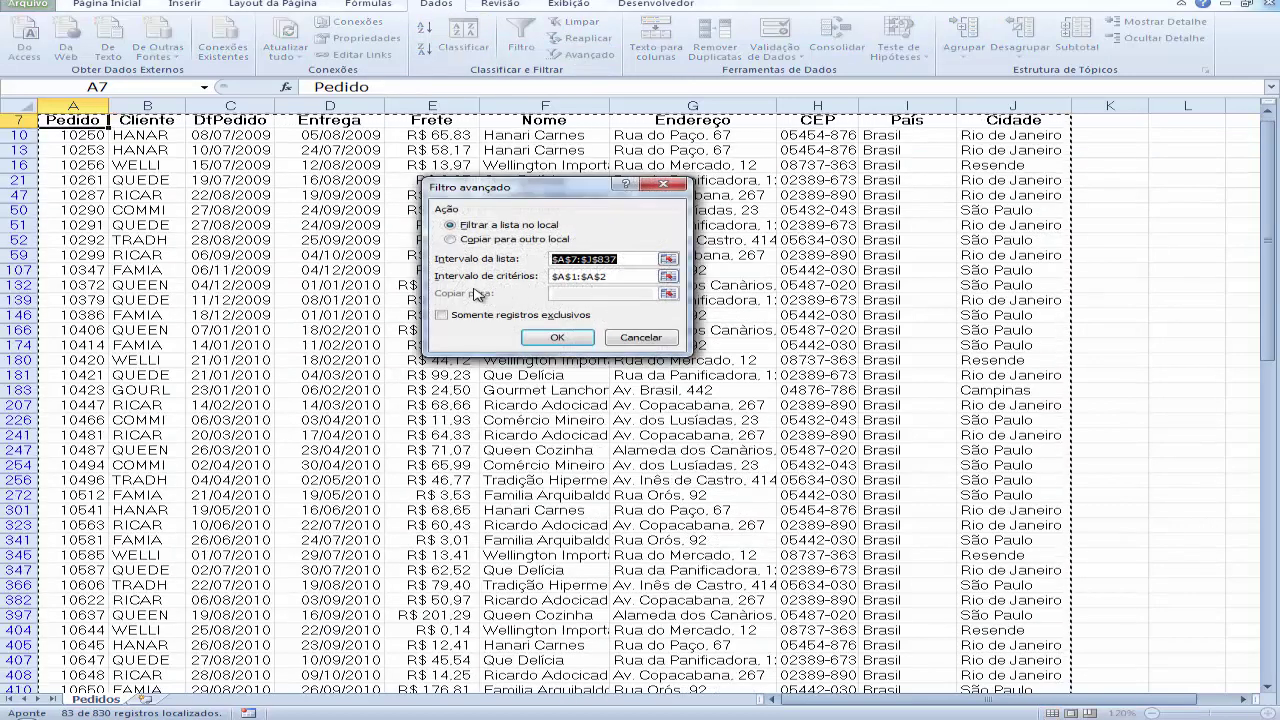
pyautogui.click(642, 276)
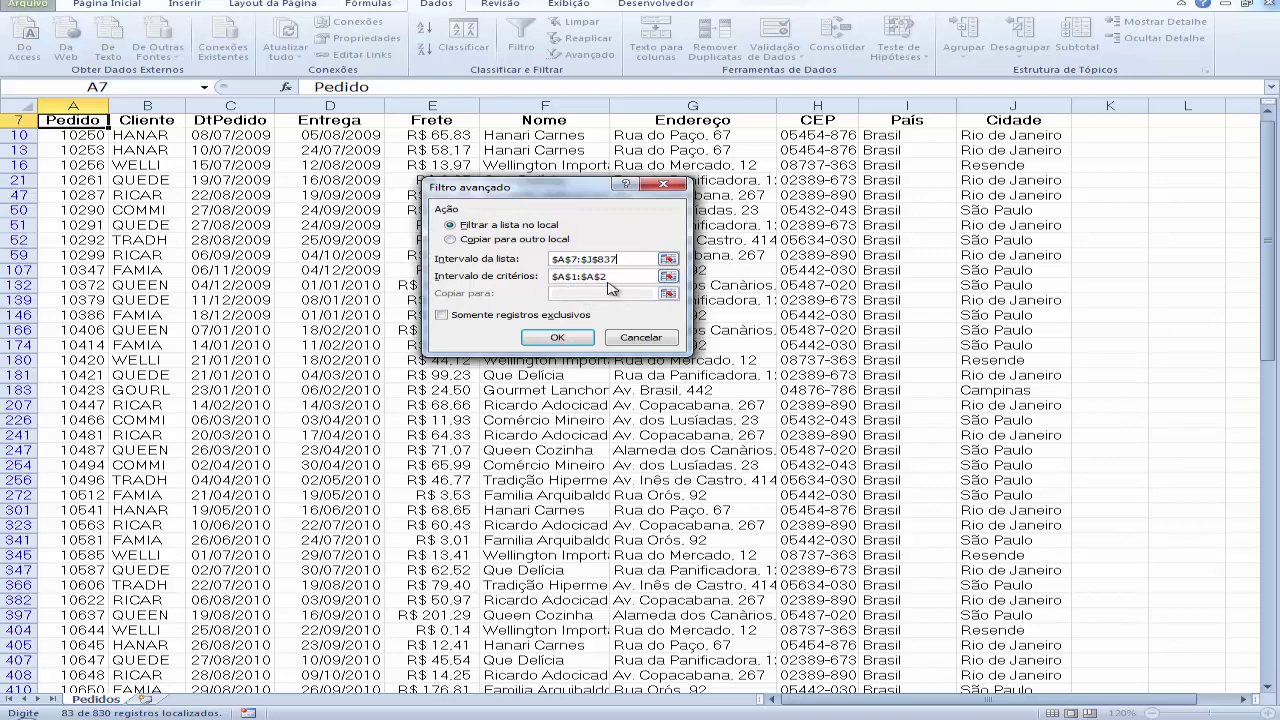
pyautogui.click(557, 337)
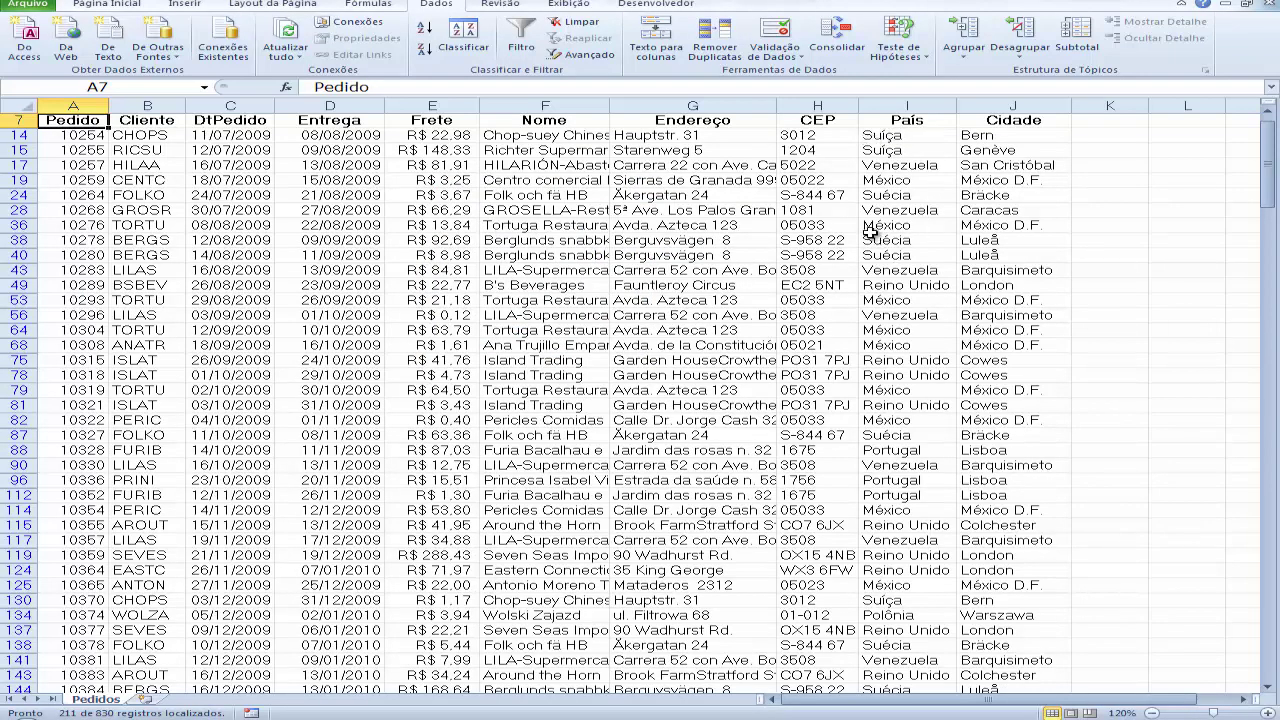
# - Examine the País values in the orders list filtered by the >L criterion
pyautogui.scroll(-3, 878, 307)
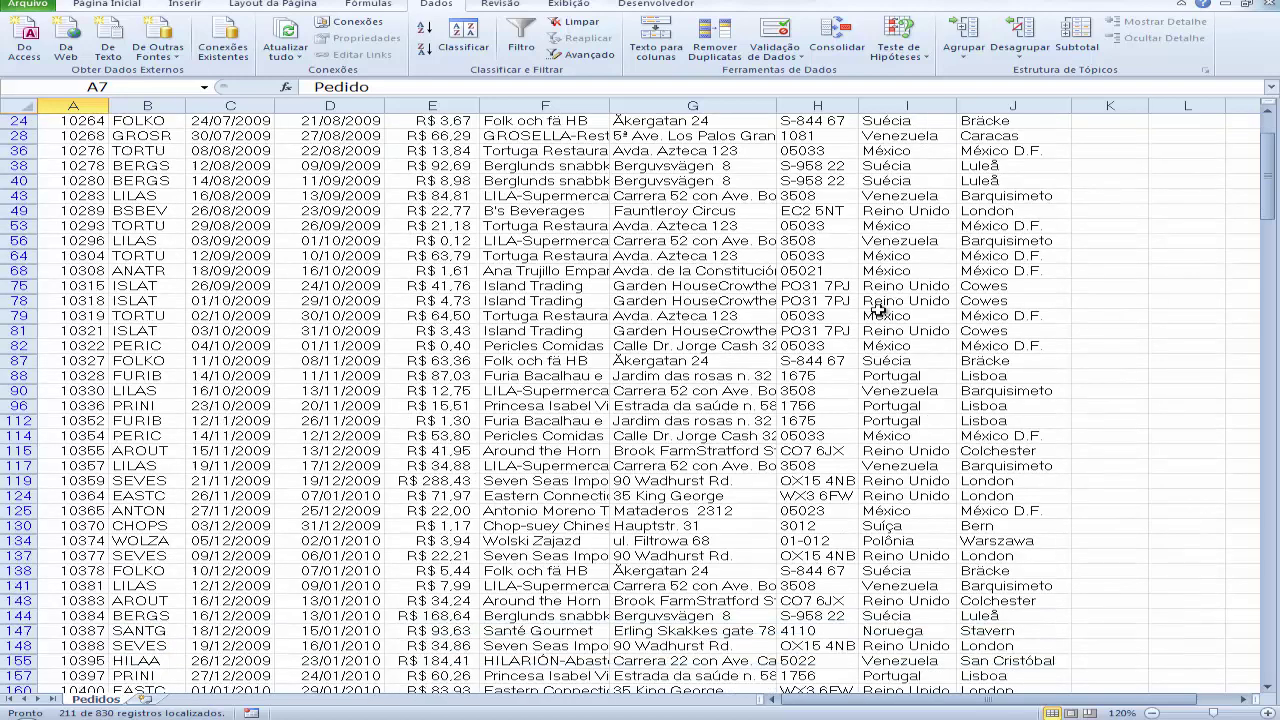
pyautogui.scroll(-5, 878, 310)
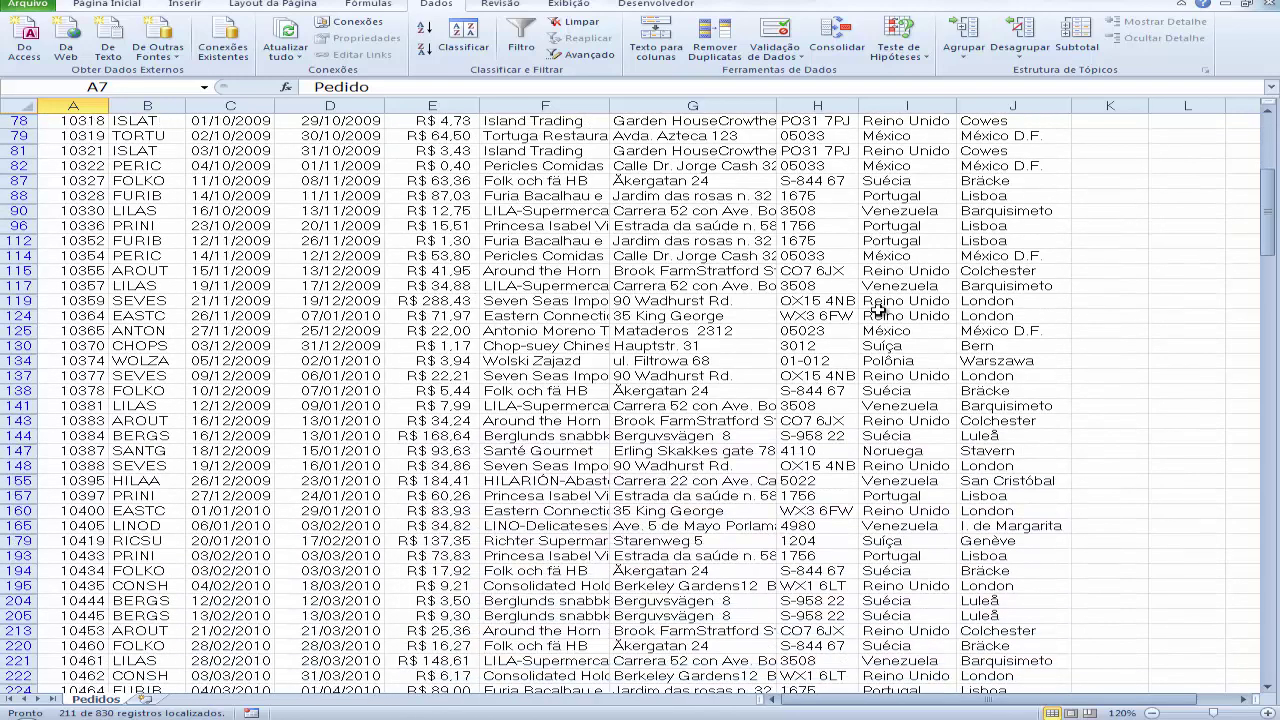
pyautogui.scroll(-9, 878, 309)
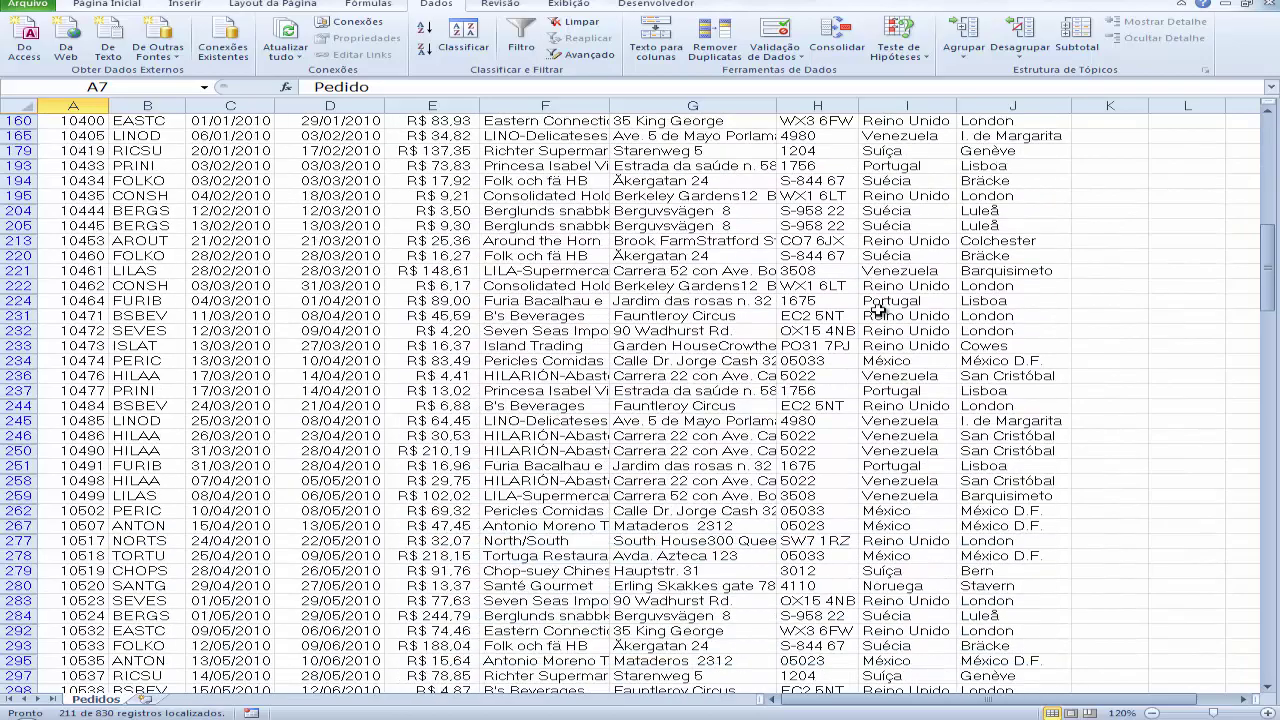
pyautogui.scroll(-3, 878, 309)
pyautogui.scroll(15, 878, 309)
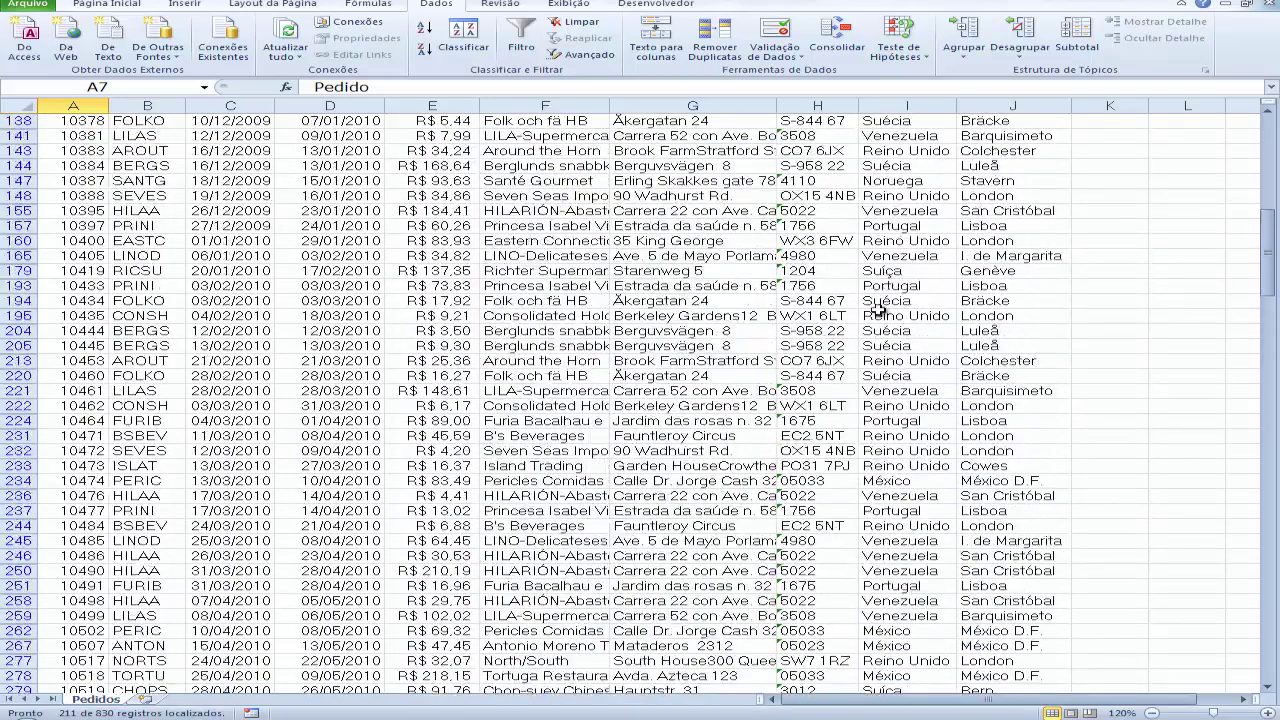
pyautogui.scroll(7, 878, 309)
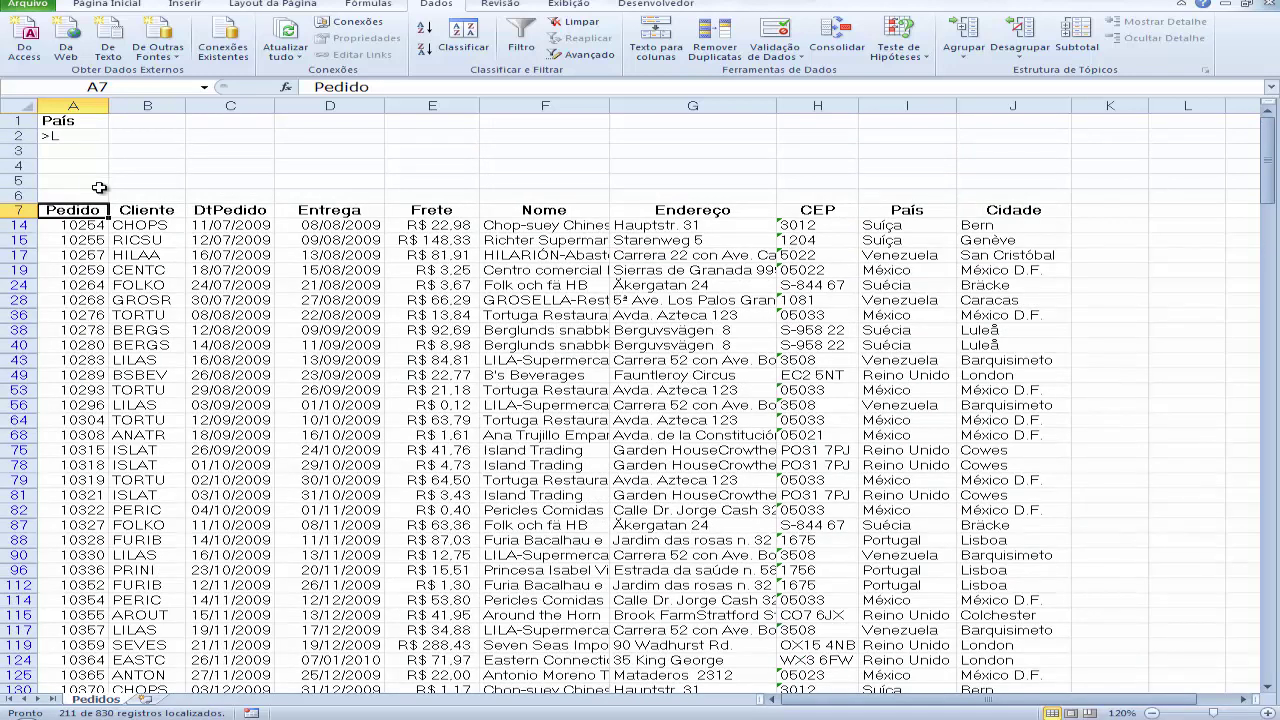
# - Change the País criterion in cell A2 to the wildcard pattern A*A
pyautogui.click(66, 140)
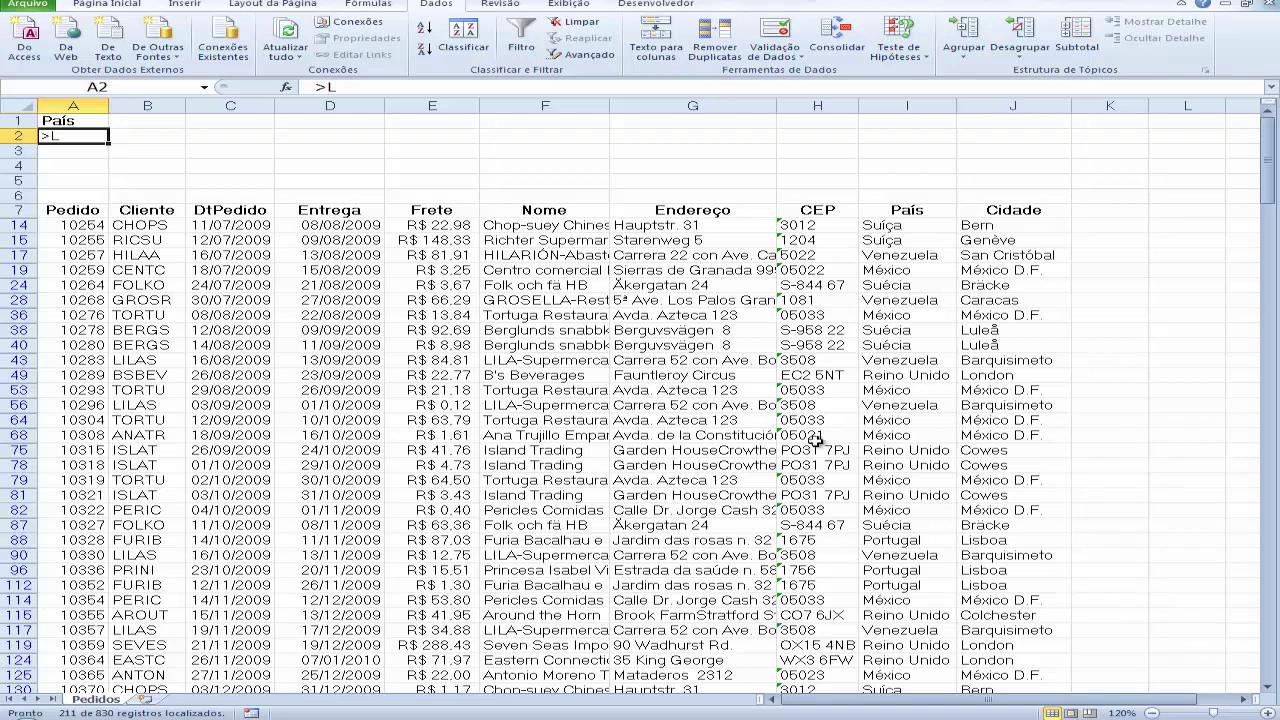
pyautogui.click(1268, 712)
pyautogui.click(1268, 712)
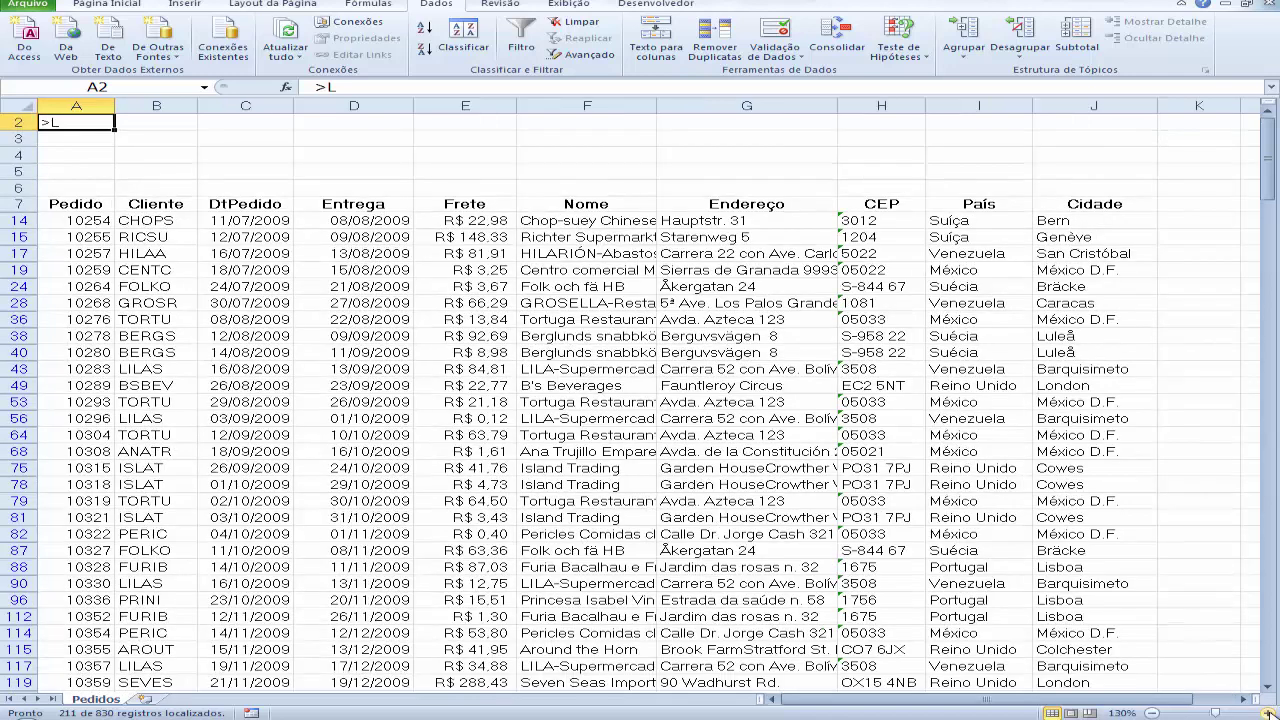
pyautogui.click(1268, 712)
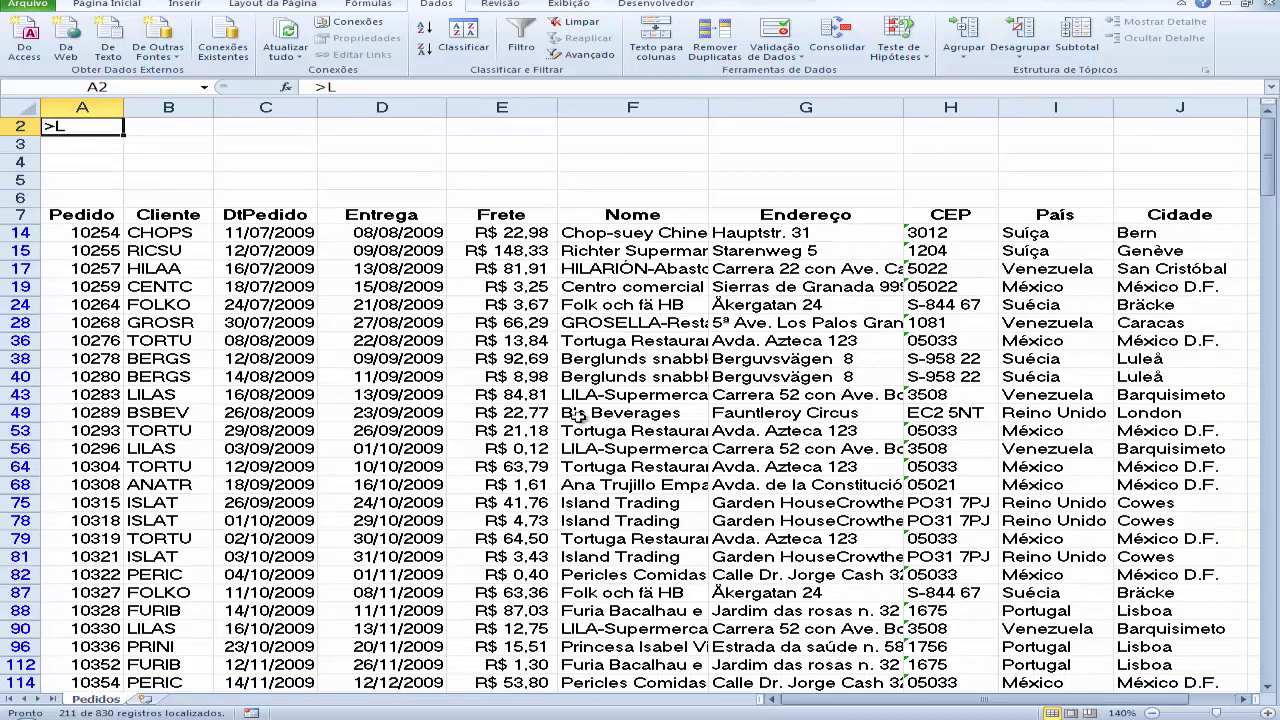
pyautogui.scroll(1, 420, 178)
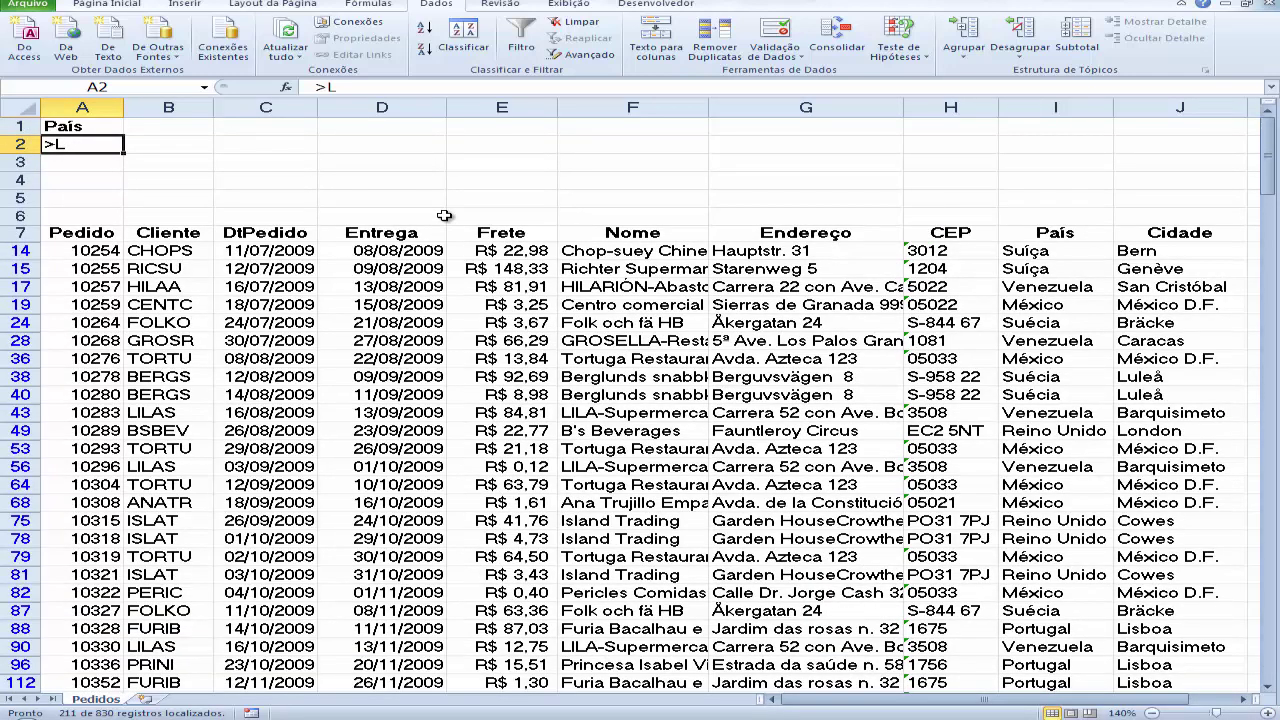
pyautogui.write('A')
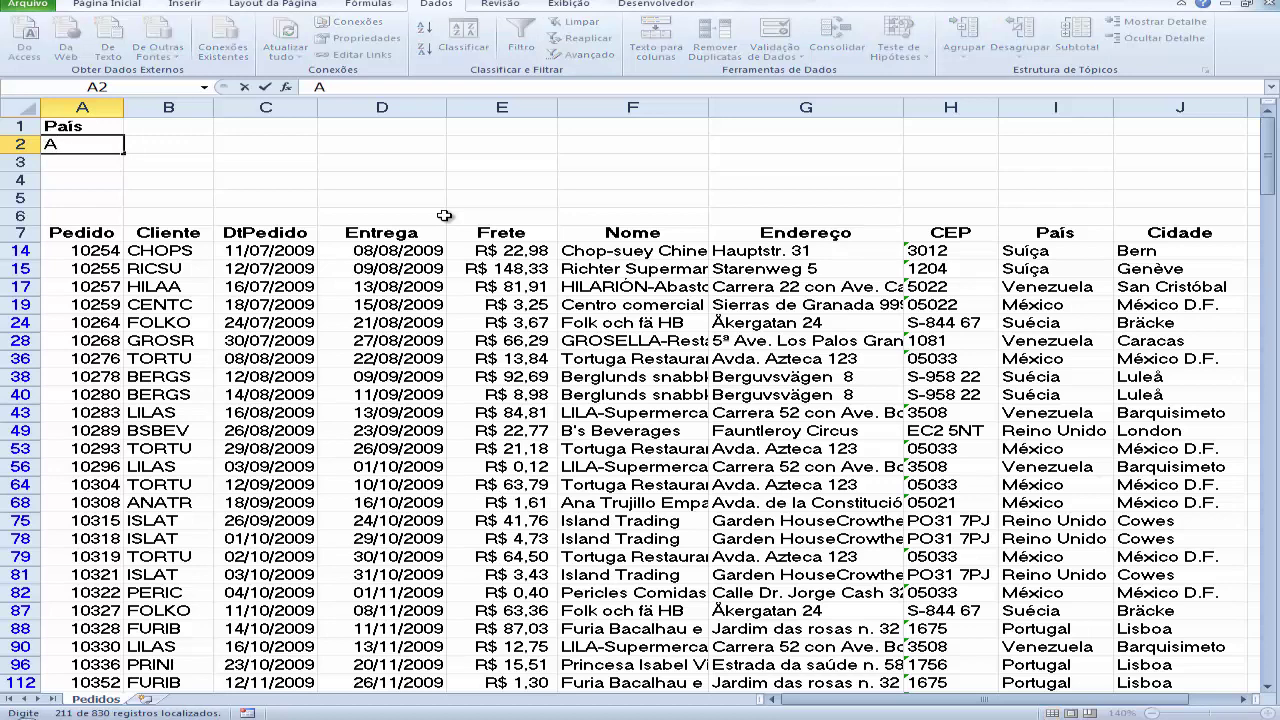
pyautogui.write('*A')
pyautogui.press('Return')
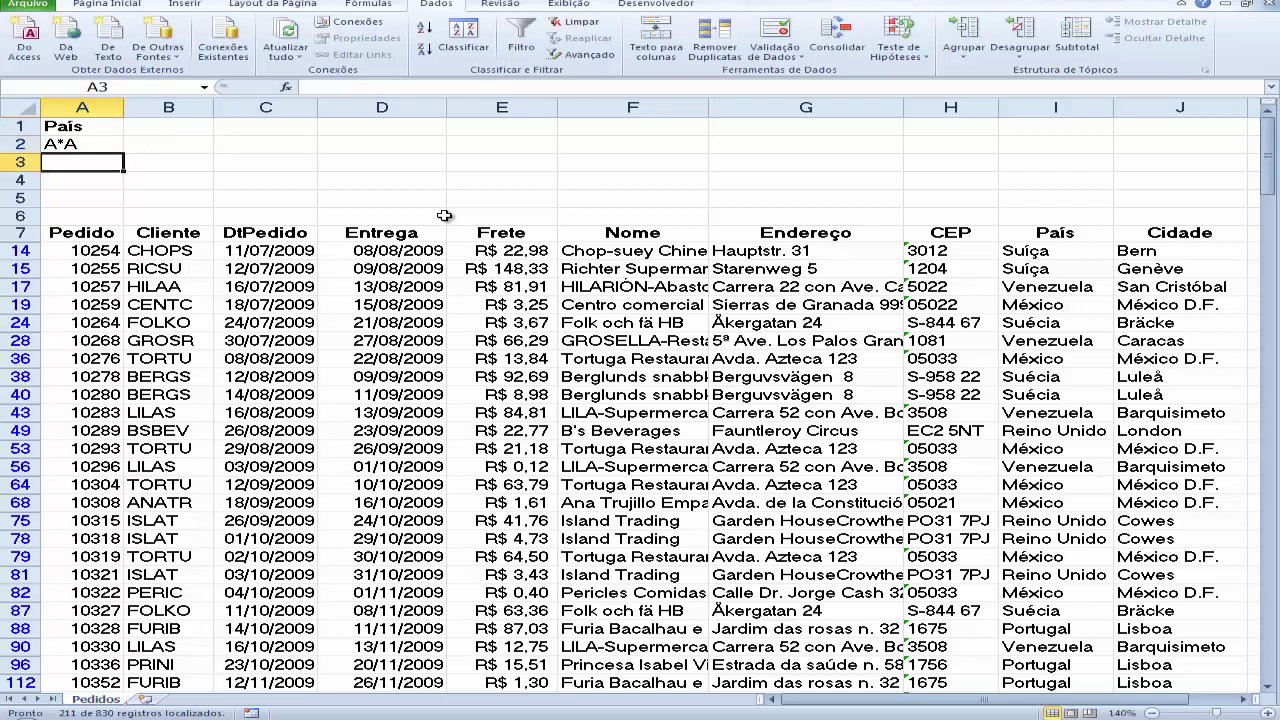
# - Reapply the Advanced Filter in place to the orders list with the A*A criterion, keeping the criteria range $A$1:$A$2
pyautogui.click(88, 231)
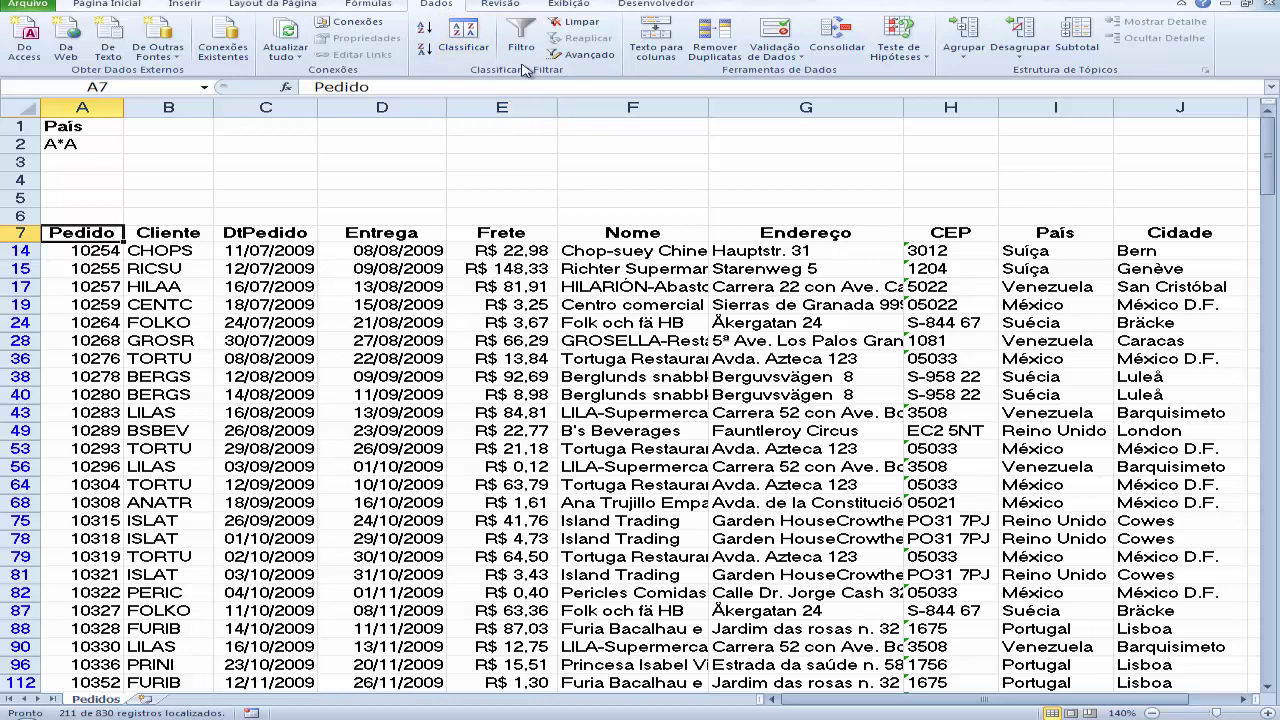
pyautogui.click(585, 56)
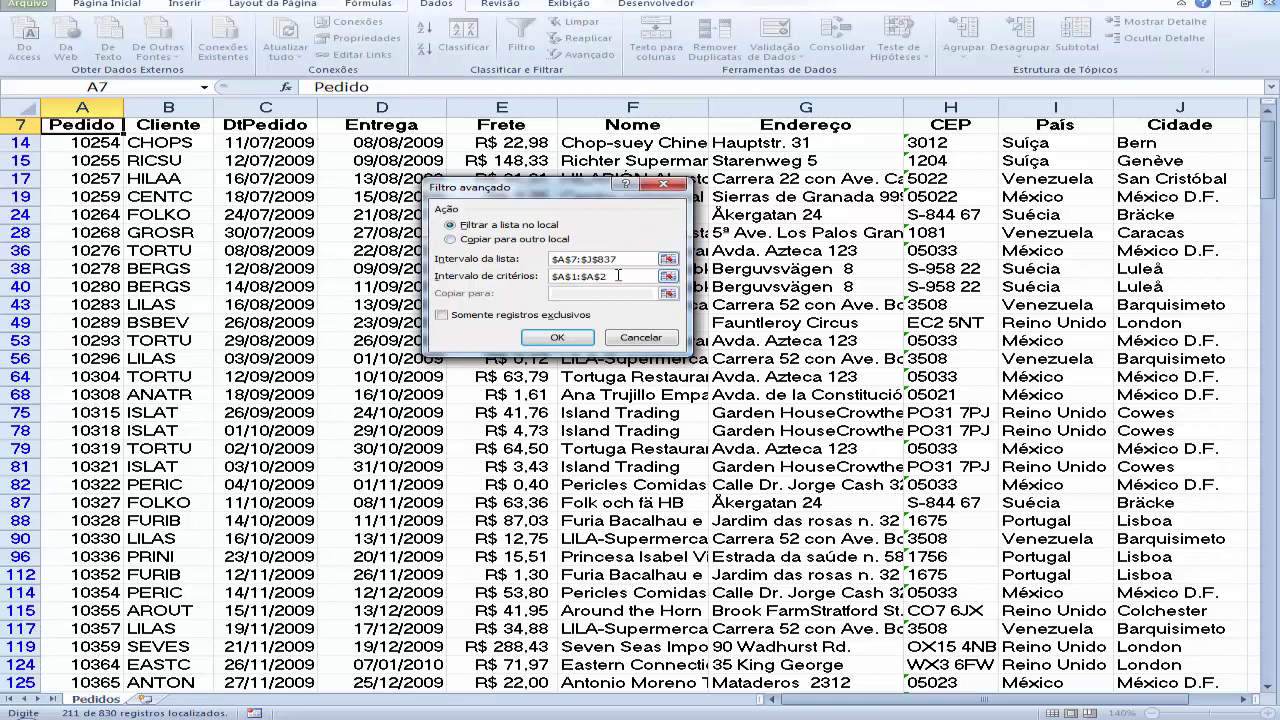
pyautogui.click(619, 277)
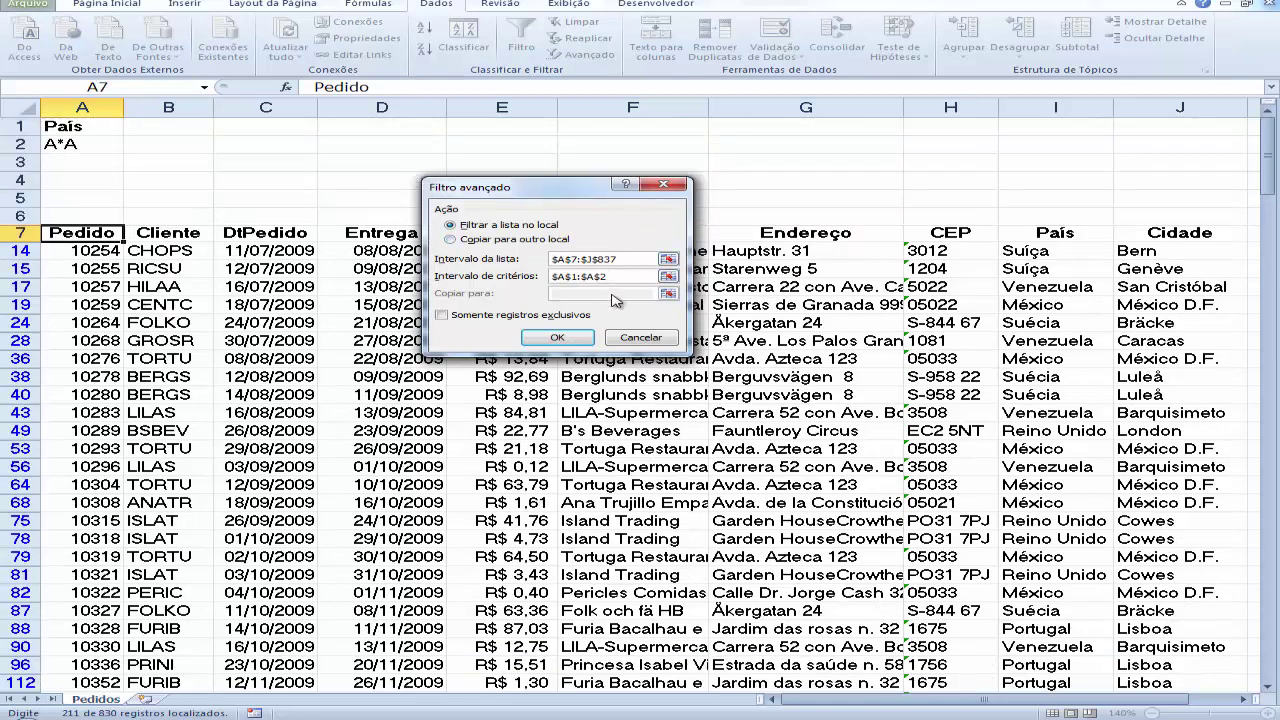
pyautogui.click(560, 338)
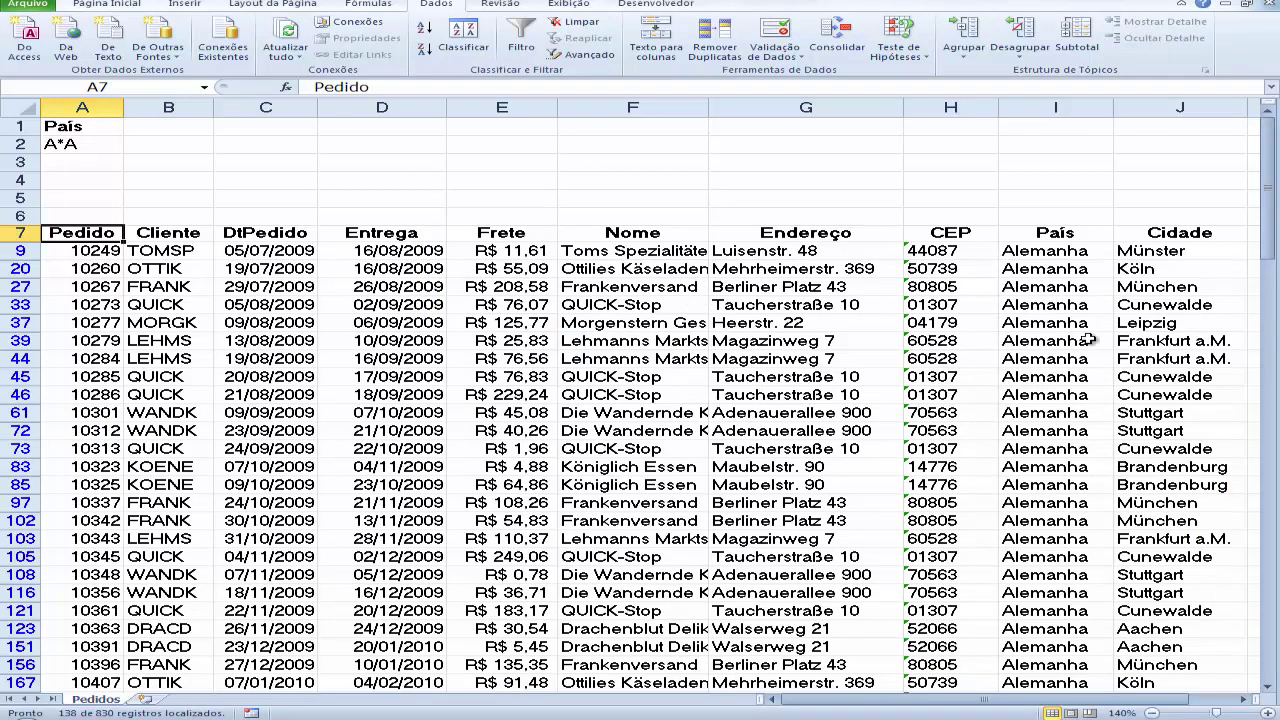
# - Check the País column throughout the list filtered by A*A, and return to the criterion cell A2
pyautogui.scroll(-11, 1087, 340)
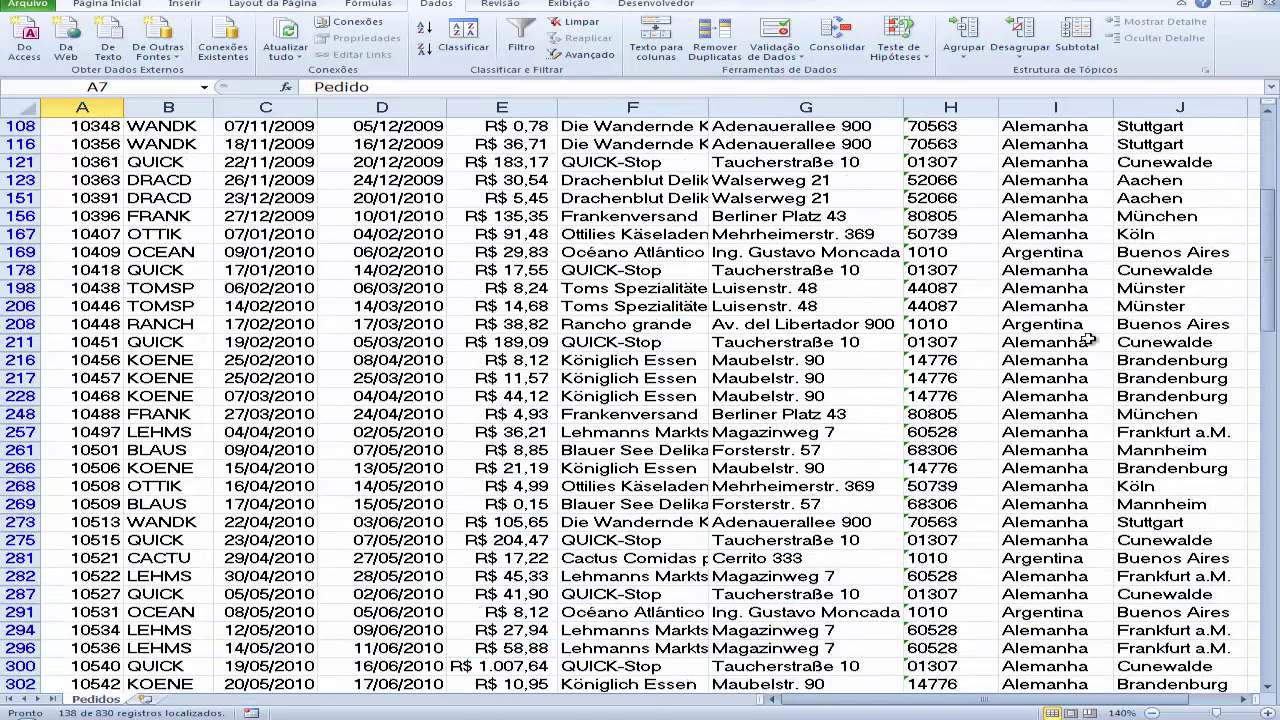
pyautogui.scroll(-13, 1087, 340)
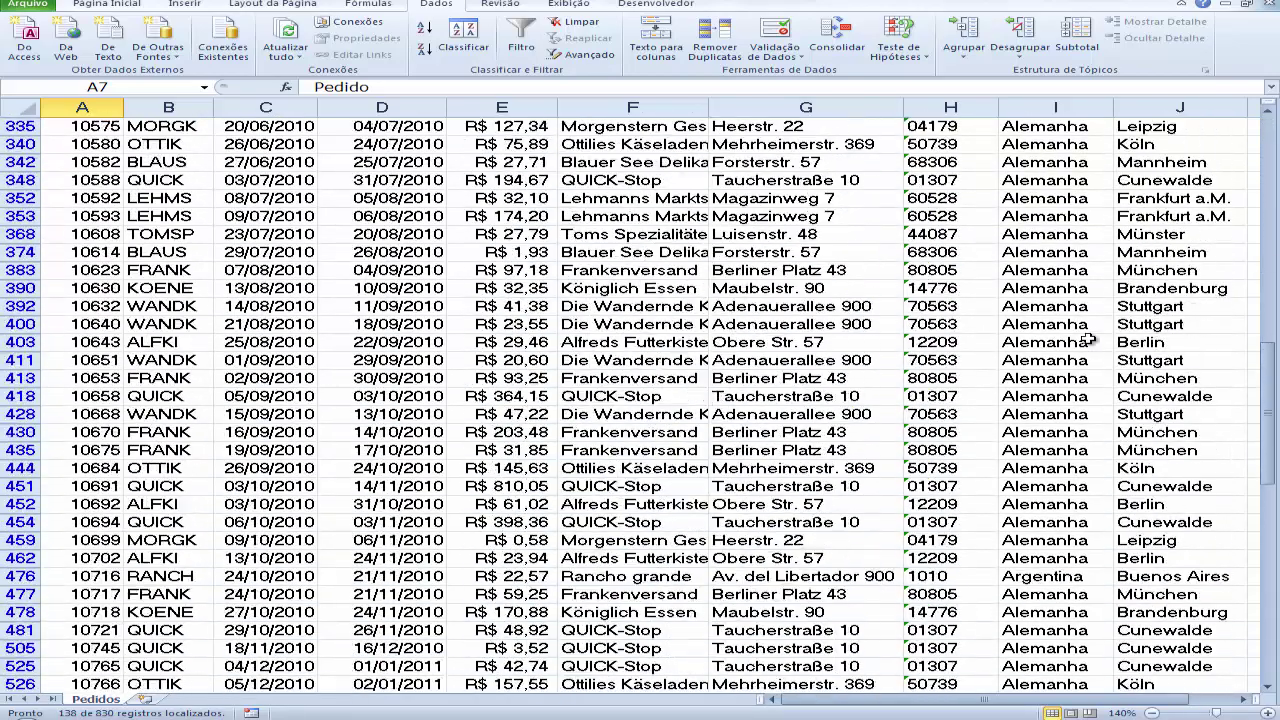
pyautogui.scroll(-2, 1087, 340)
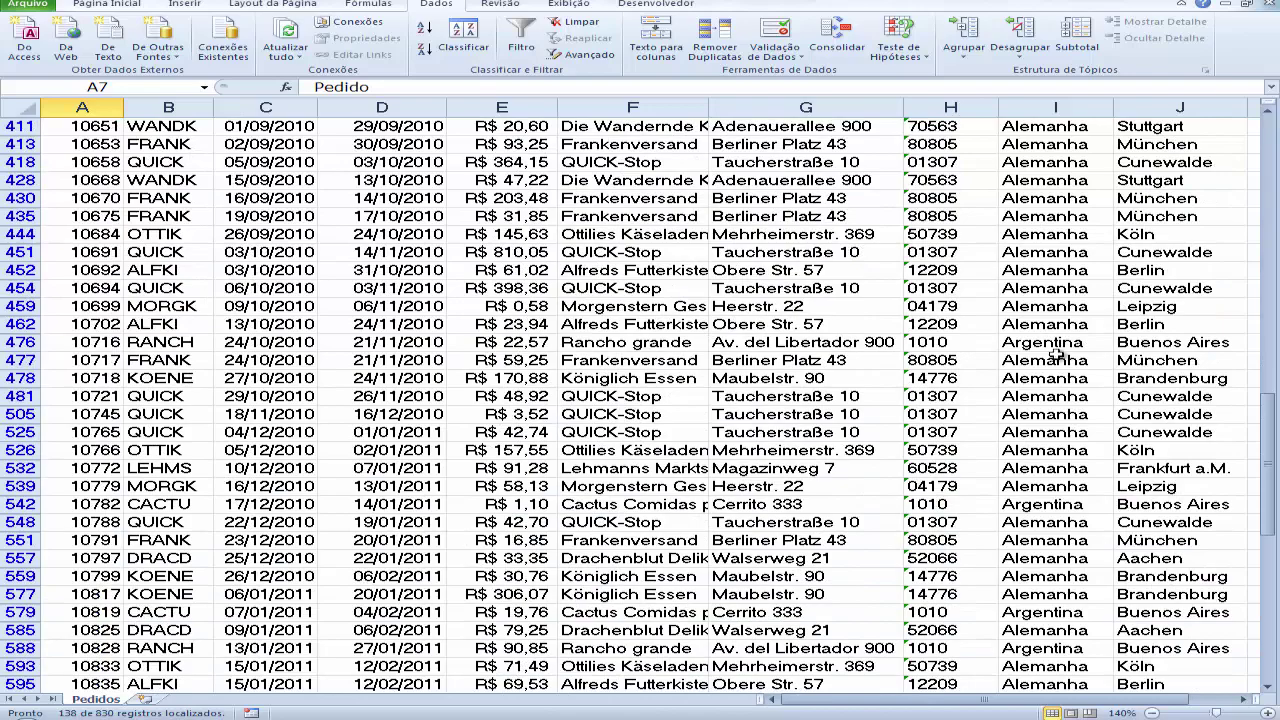
pyautogui.scroll(-2, 1057, 349)
pyautogui.scroll(-5, 1057, 349)
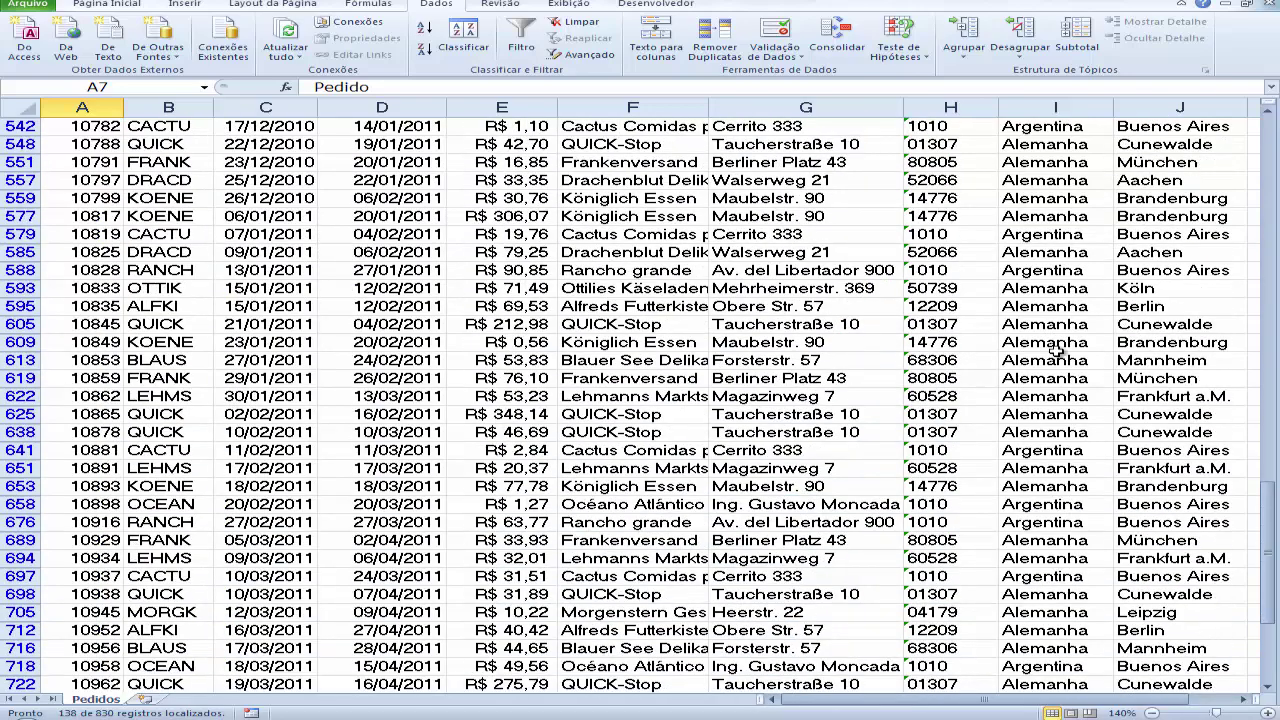
pyautogui.scroll(-5, 1057, 349)
pyautogui.scroll(9, 1057, 349)
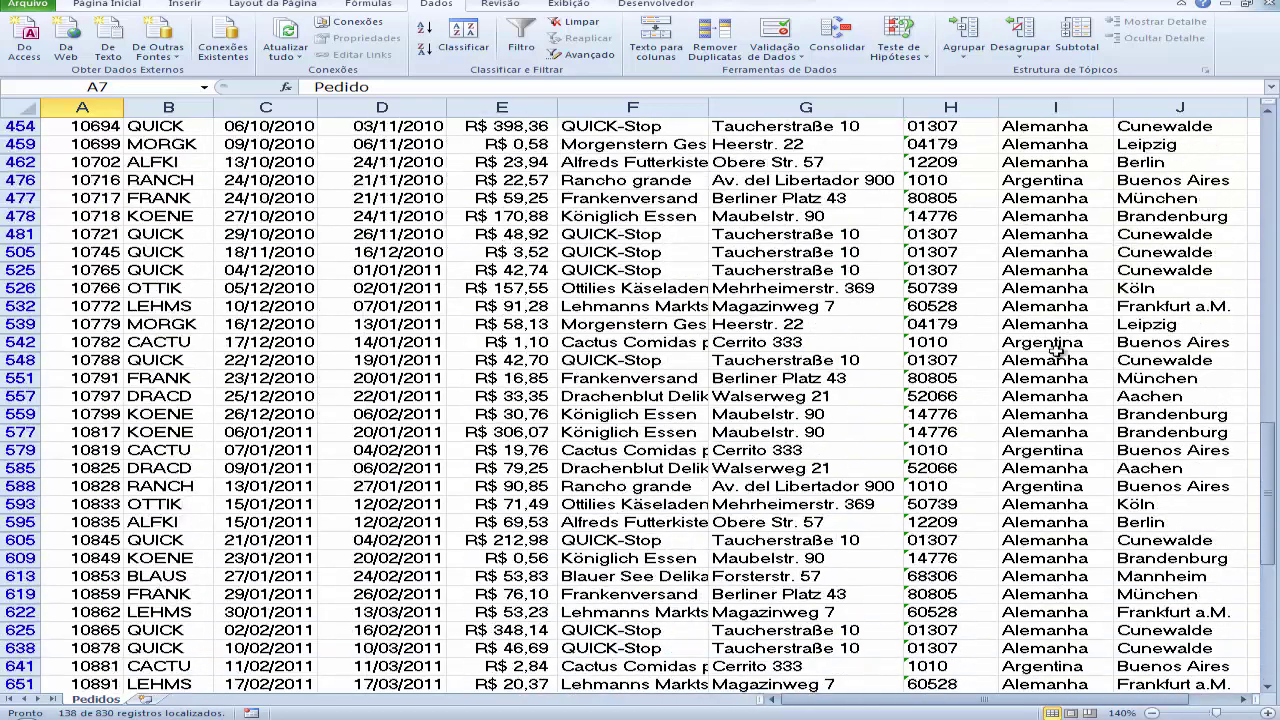
pyautogui.scroll(15, 1057, 349)
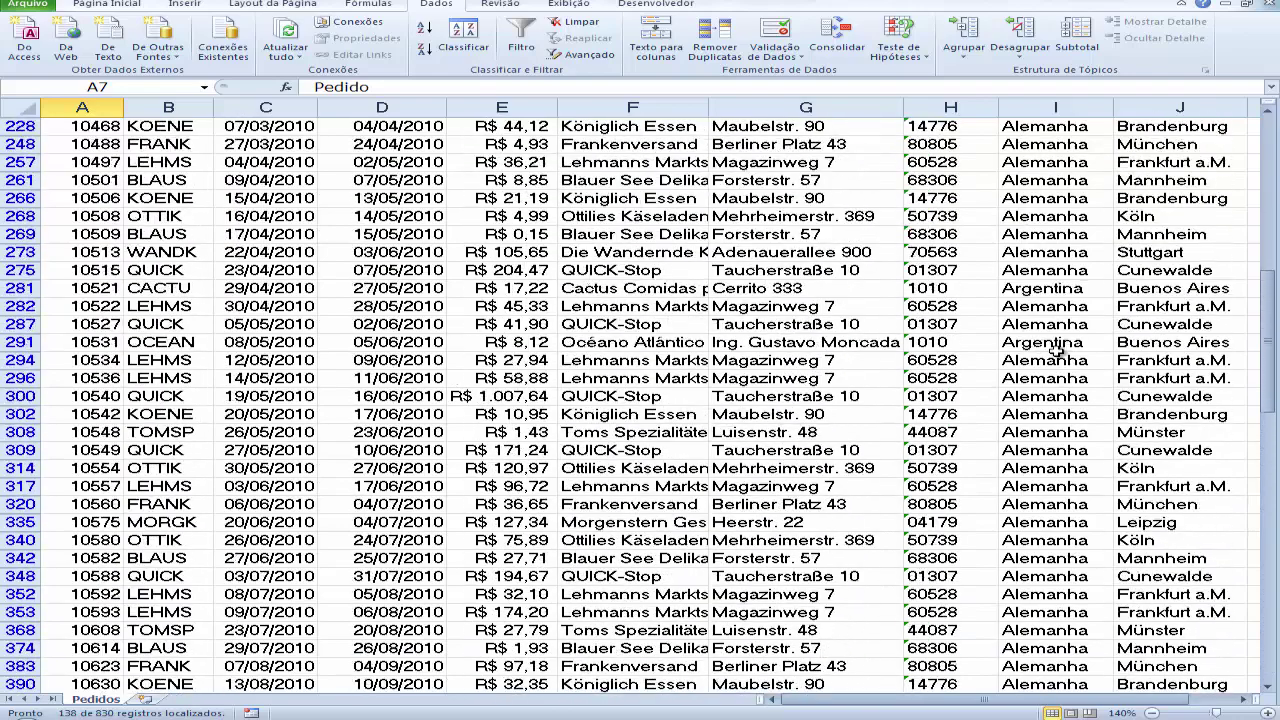
pyautogui.scroll(12, 1057, 349)
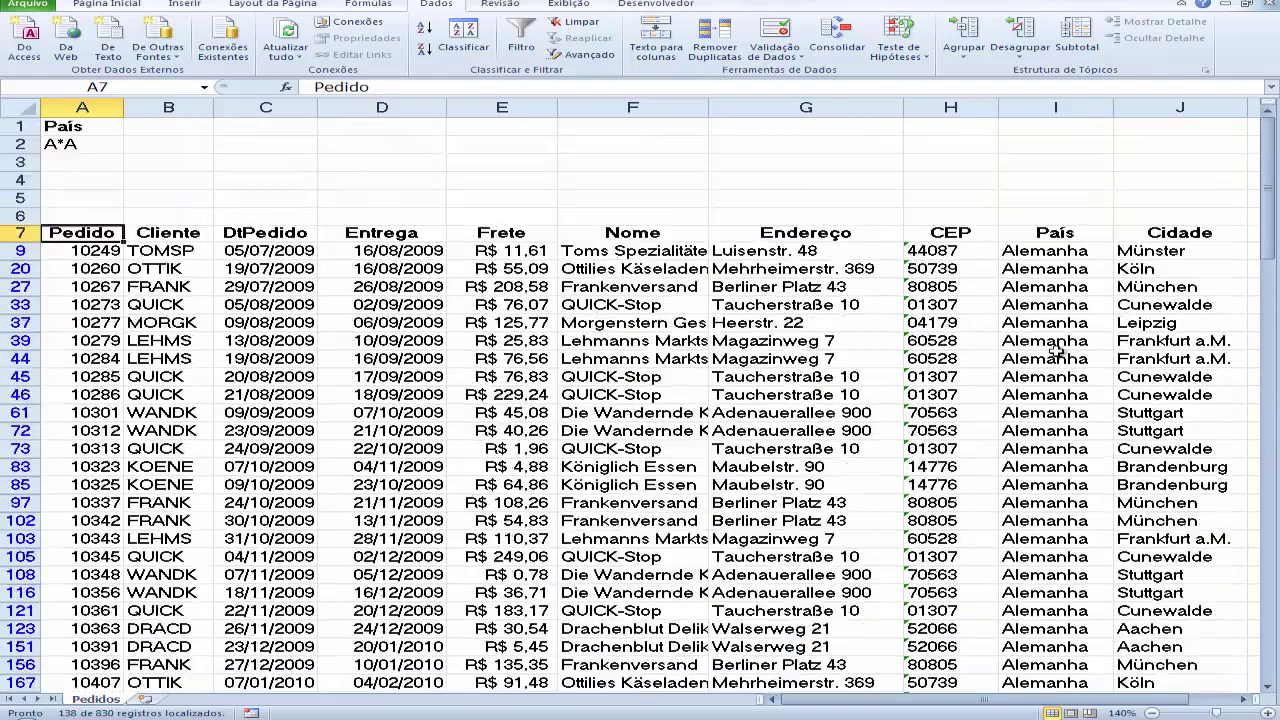
pyautogui.click(76, 146)
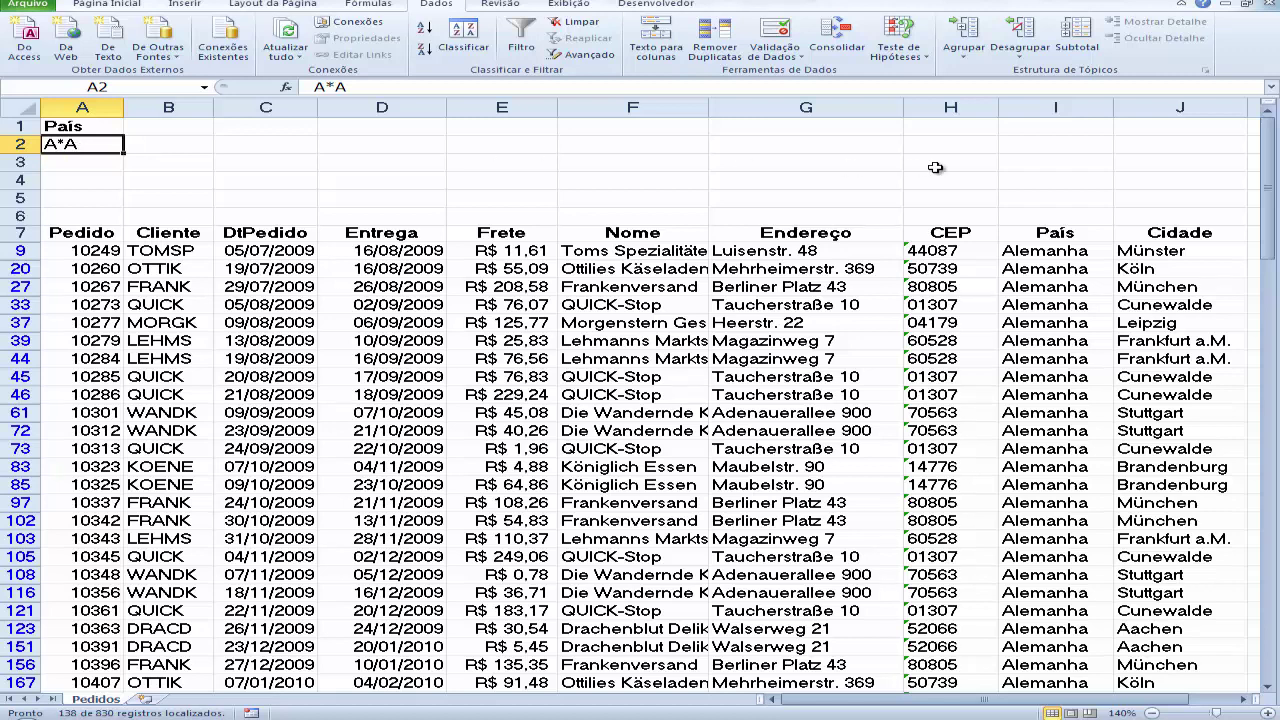
# - Change the País criterion in cell A2 to ?E* and reapply the Advanced Filter to the orders list in place with criteria range $A$1:$A$2
pyautogui.write('?')
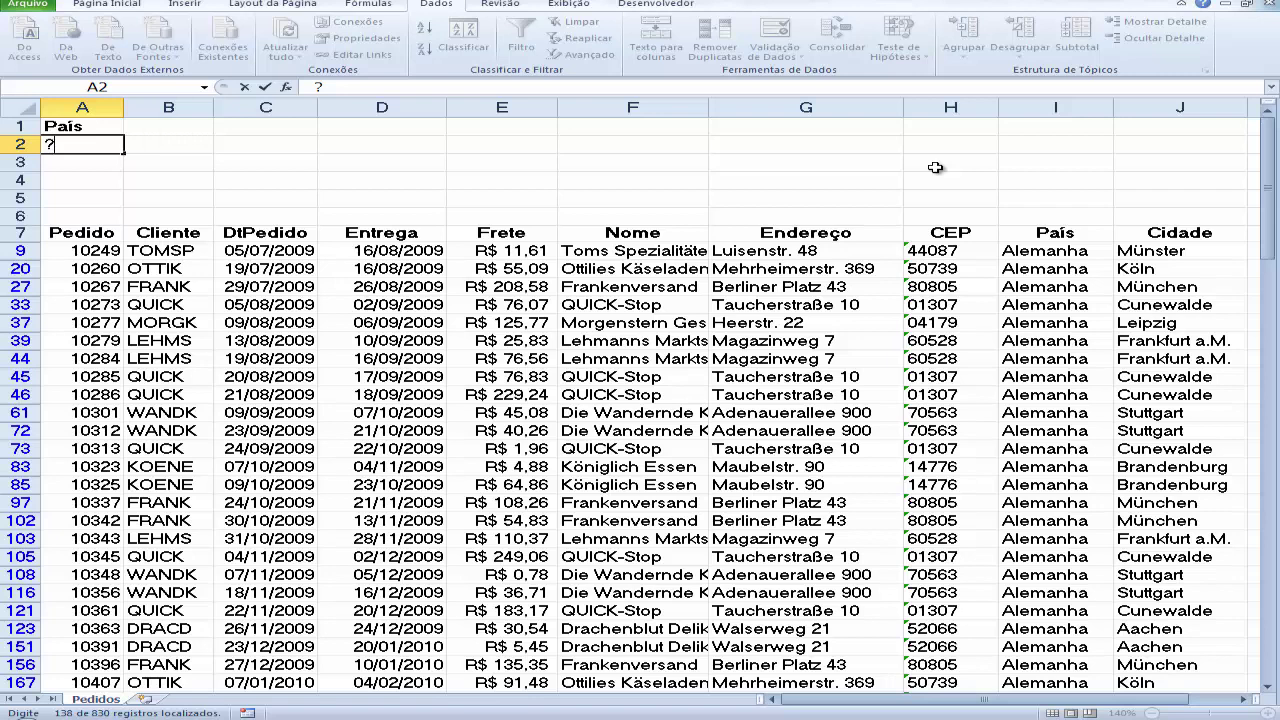
pyautogui.write('E*')
pyautogui.click(93, 236)
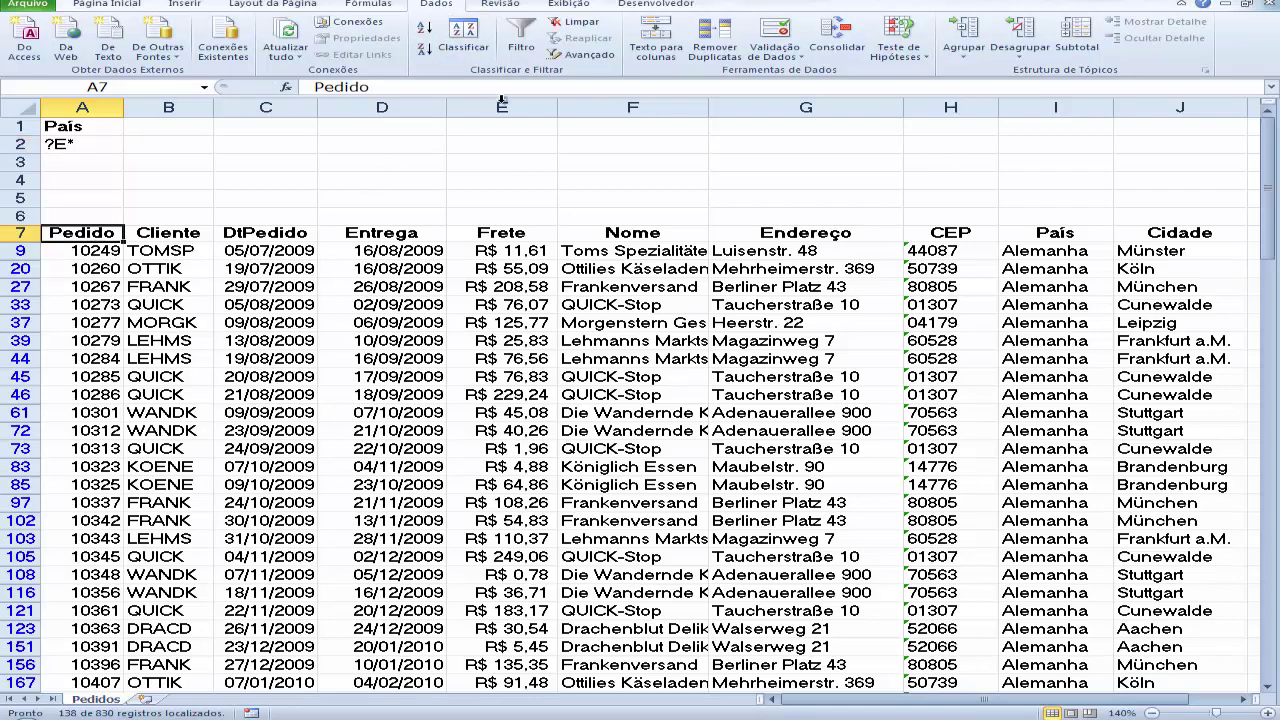
pyautogui.click(582, 54)
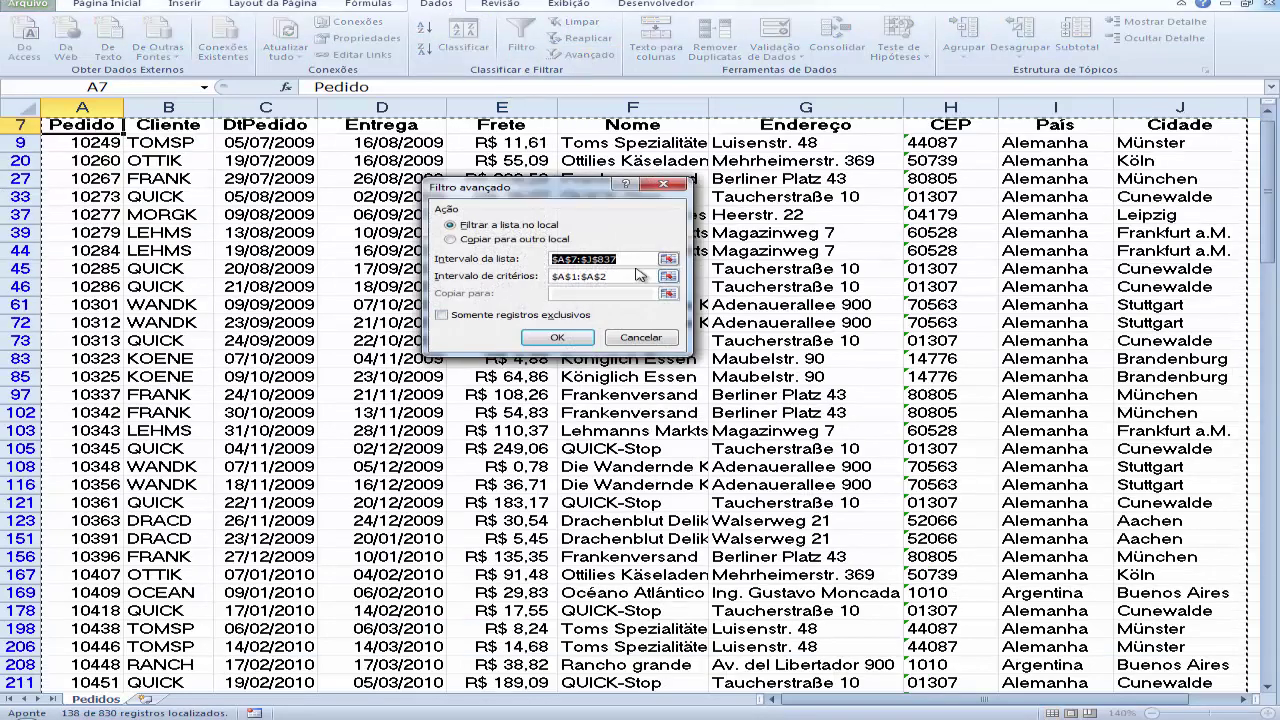
pyautogui.click(616, 279)
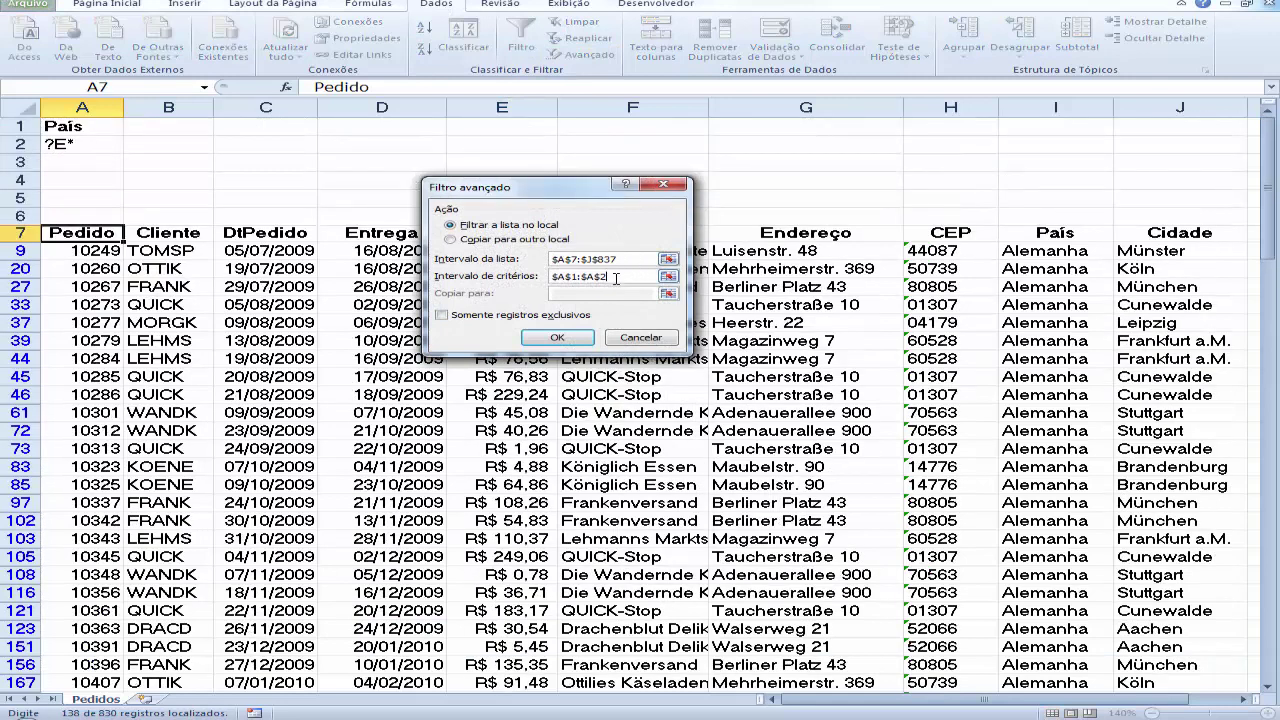
pyautogui.click(562, 339)
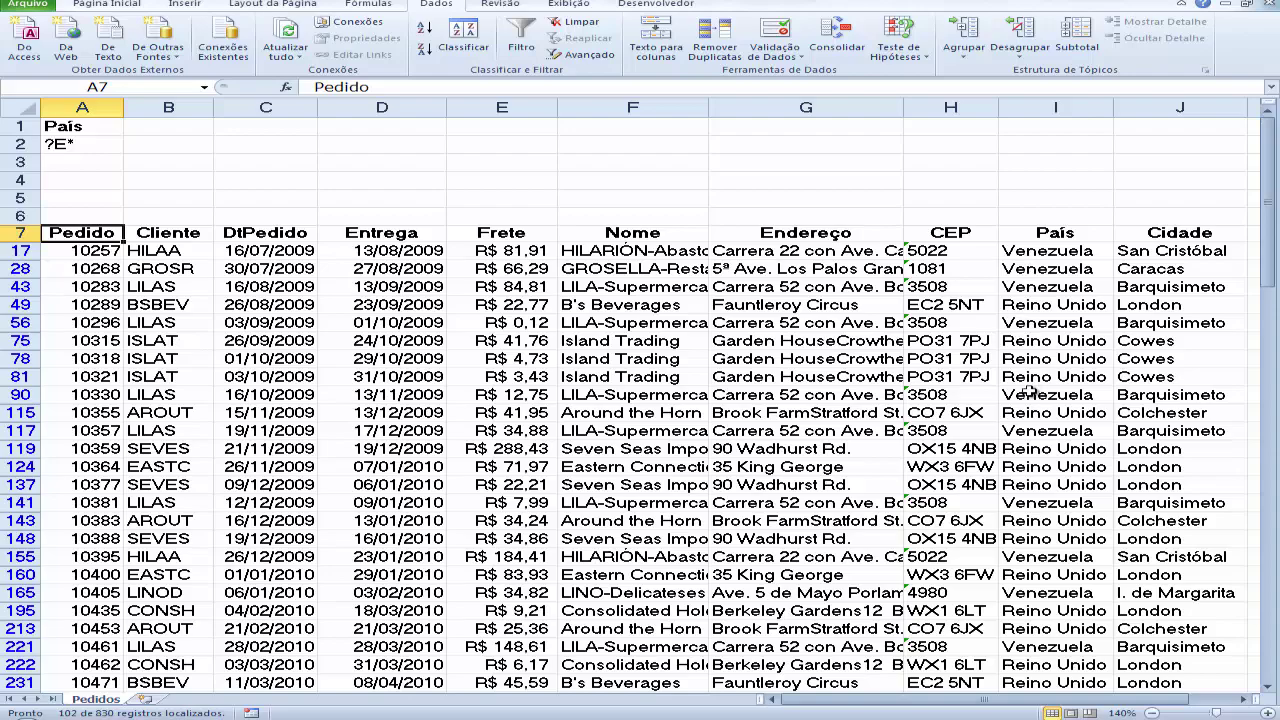
# - Check the País column throughout the list filtered by ?E*, and remove the filter to show all orders
pyautogui.scroll(-6, 1024, 335)
pyautogui.scroll(-8, 1030, 390)
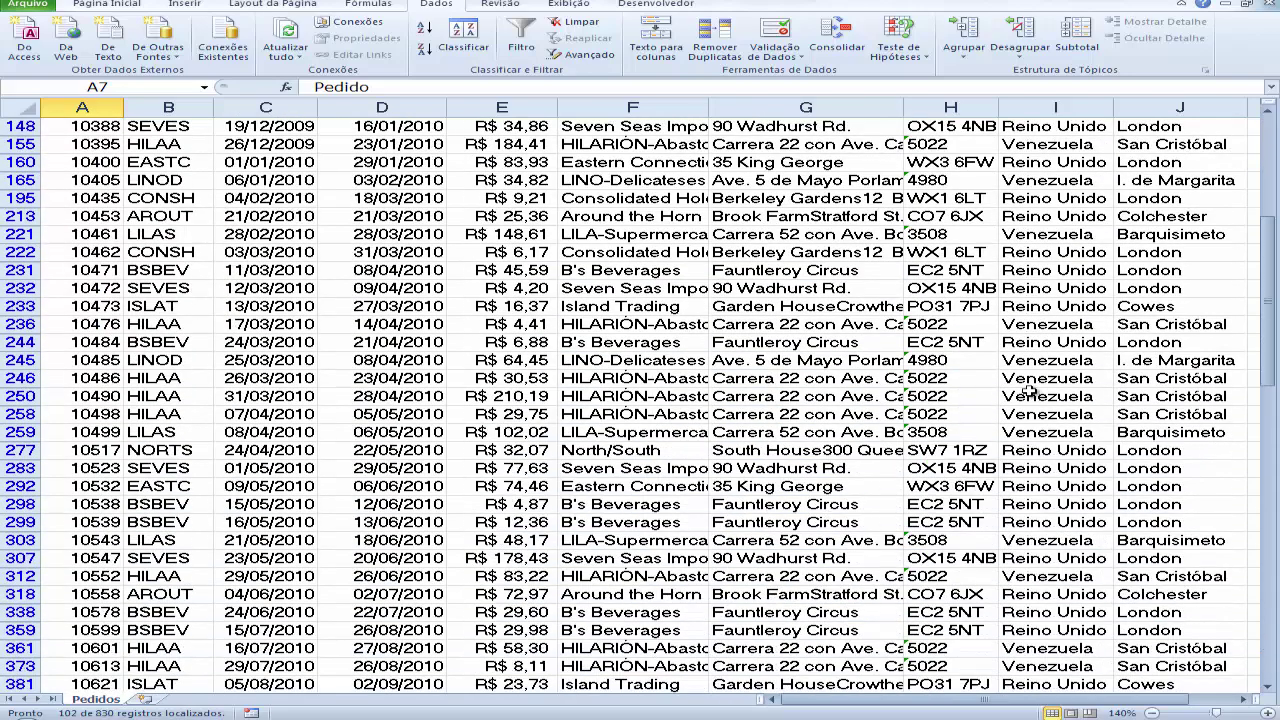
pyautogui.scroll(-9, 1030, 390)
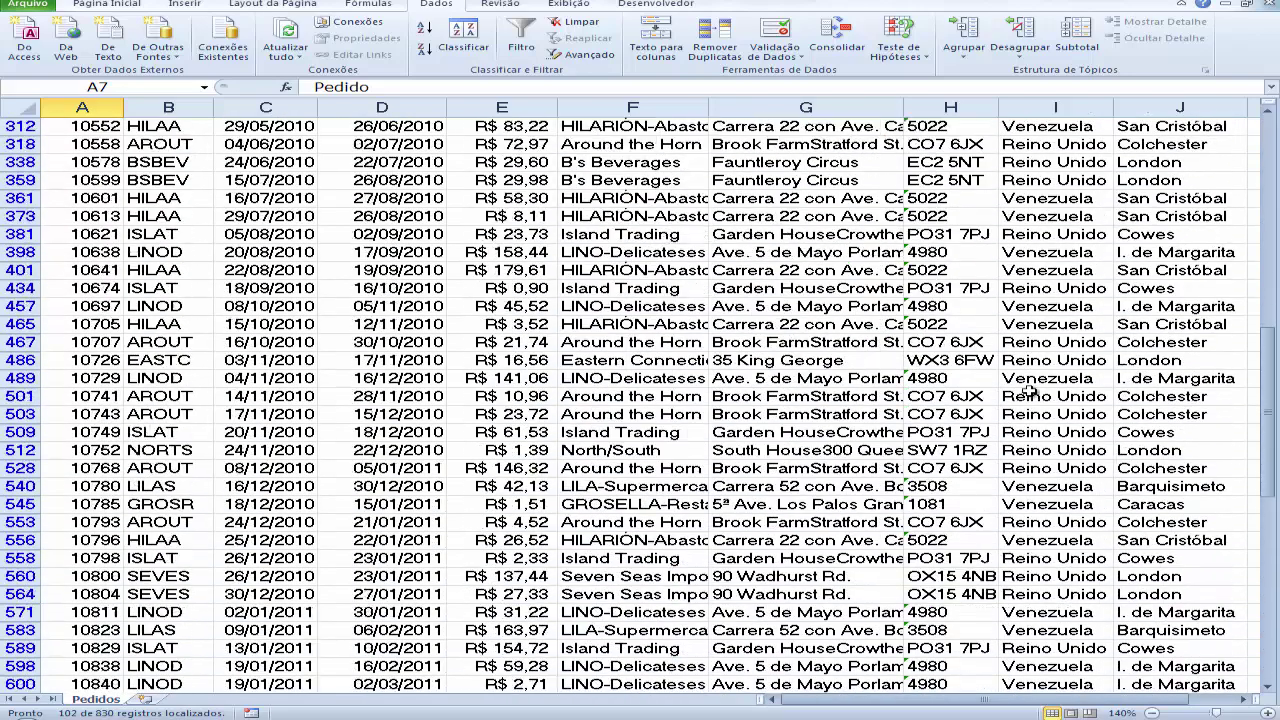
pyautogui.scroll(15, 1030, 390)
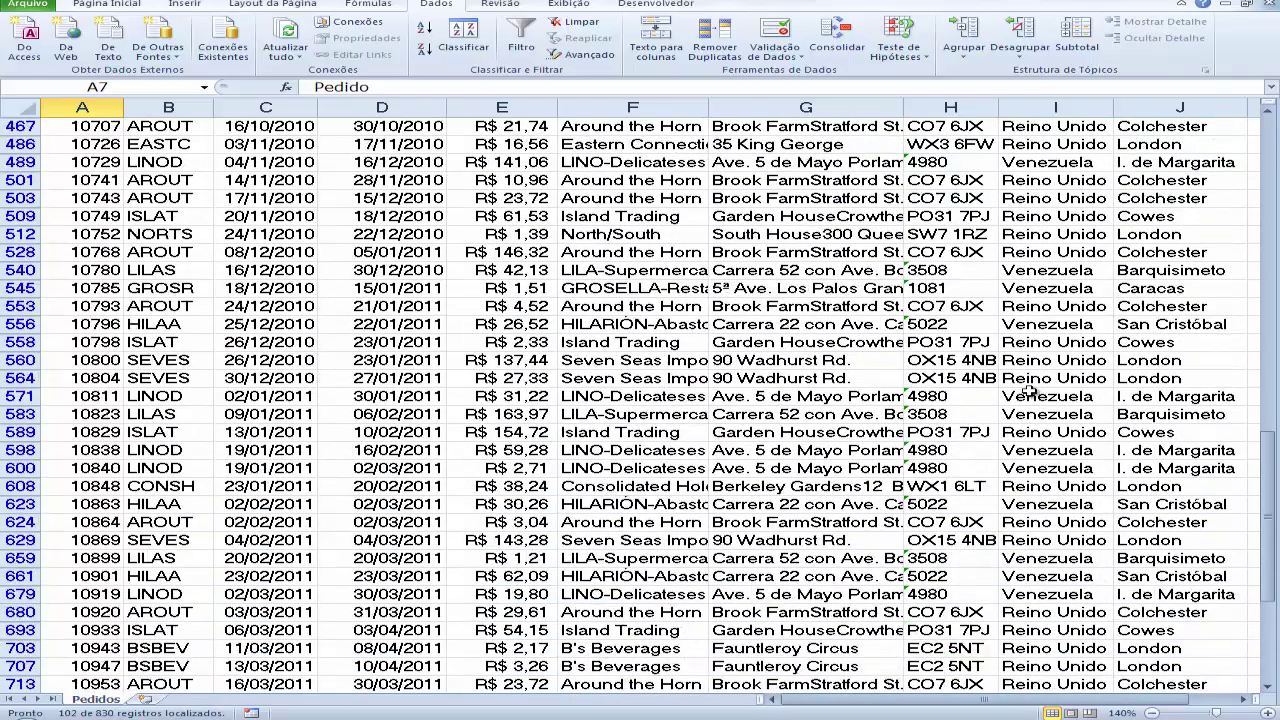
pyautogui.scroll(8, 1030, 390)
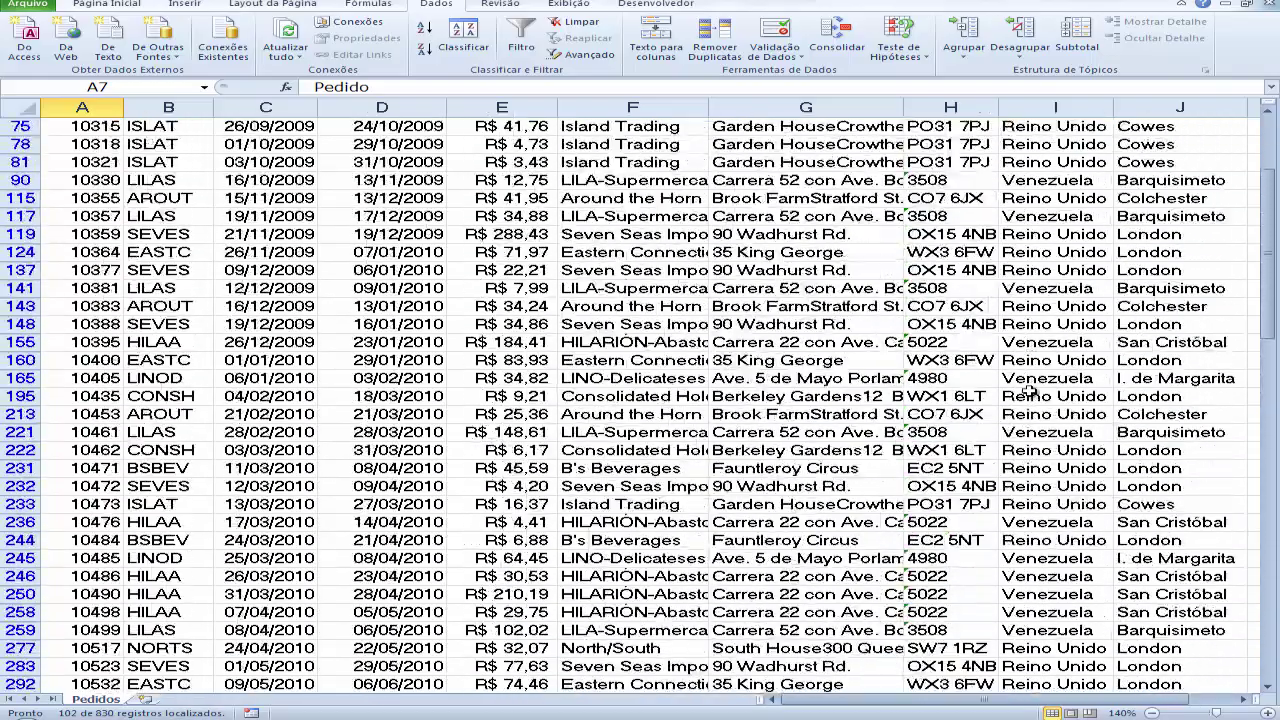
pyautogui.click(525, 40)
pyautogui.click(525, 40)
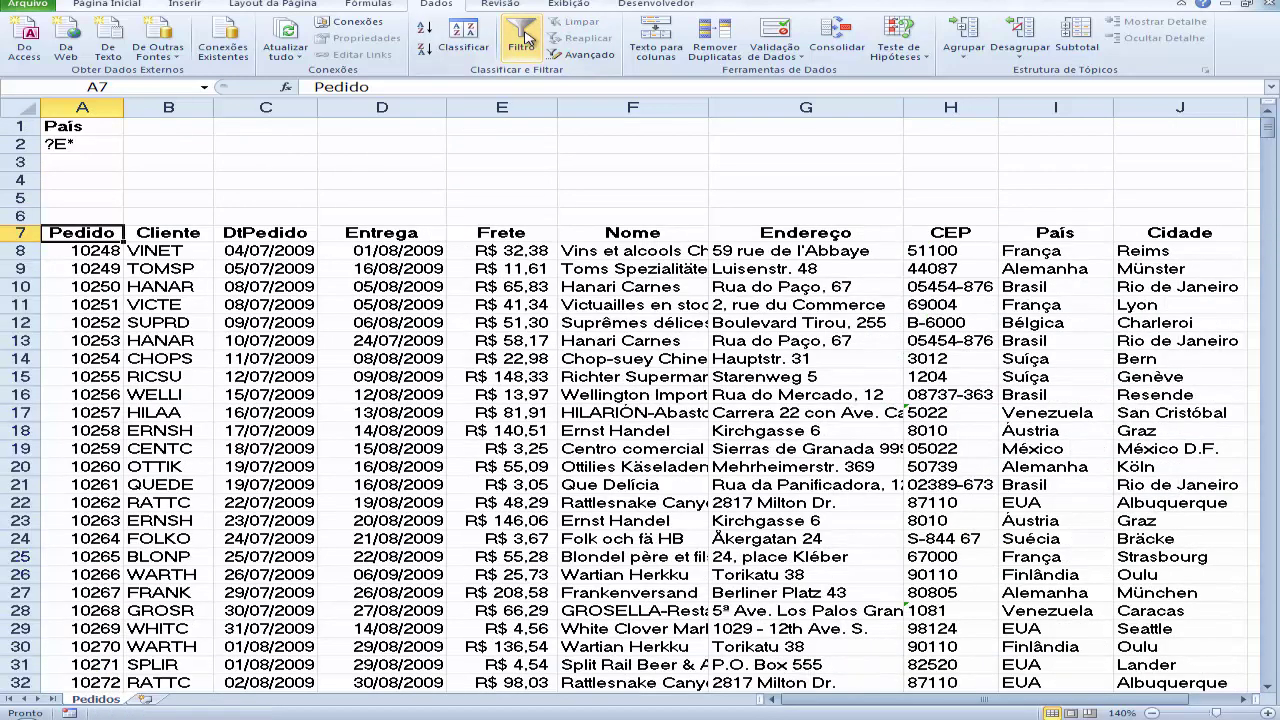